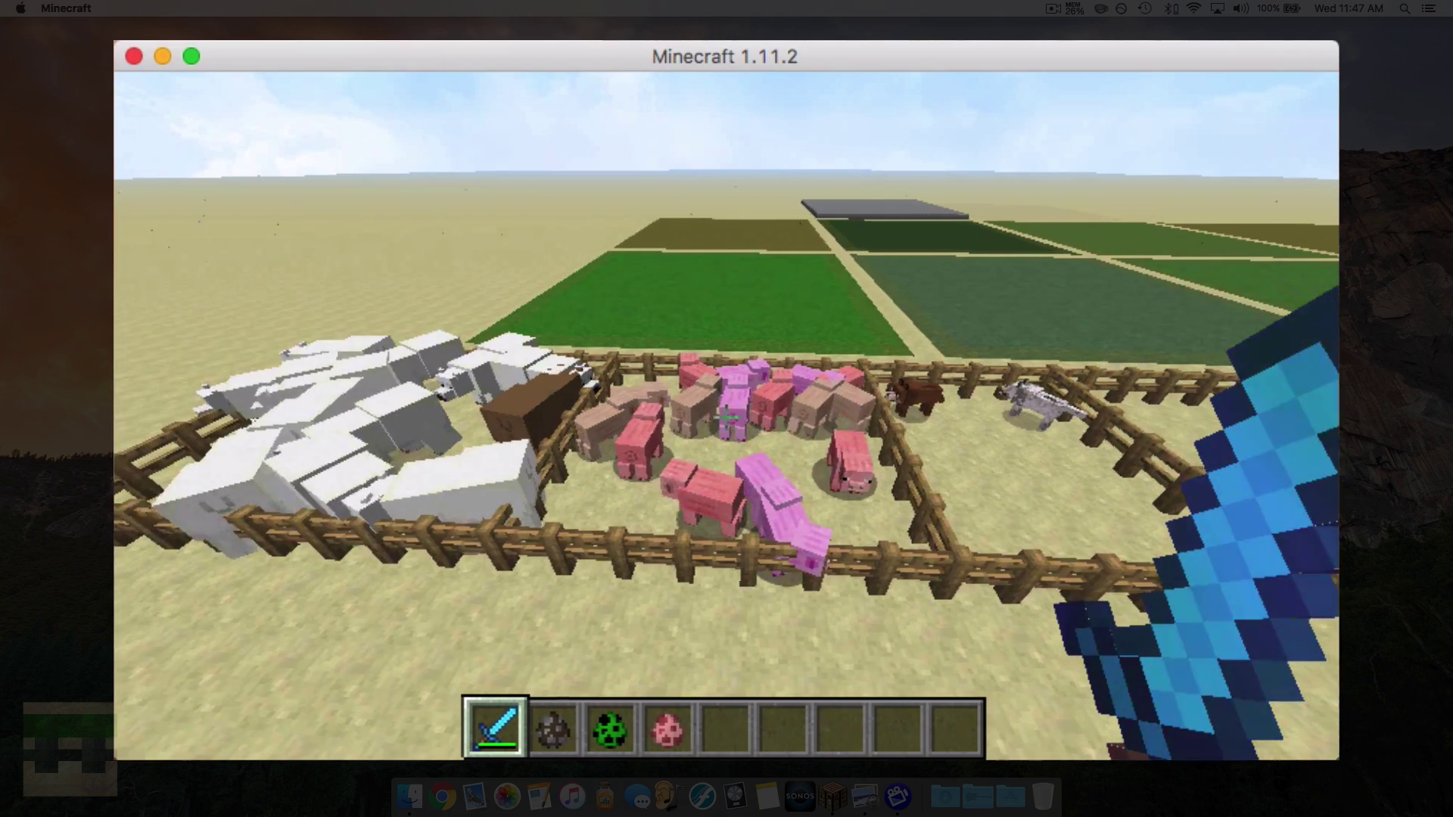
# Examine the different pig and bear textures in the fenced pens with an empty hand
pyautogui.press('5')
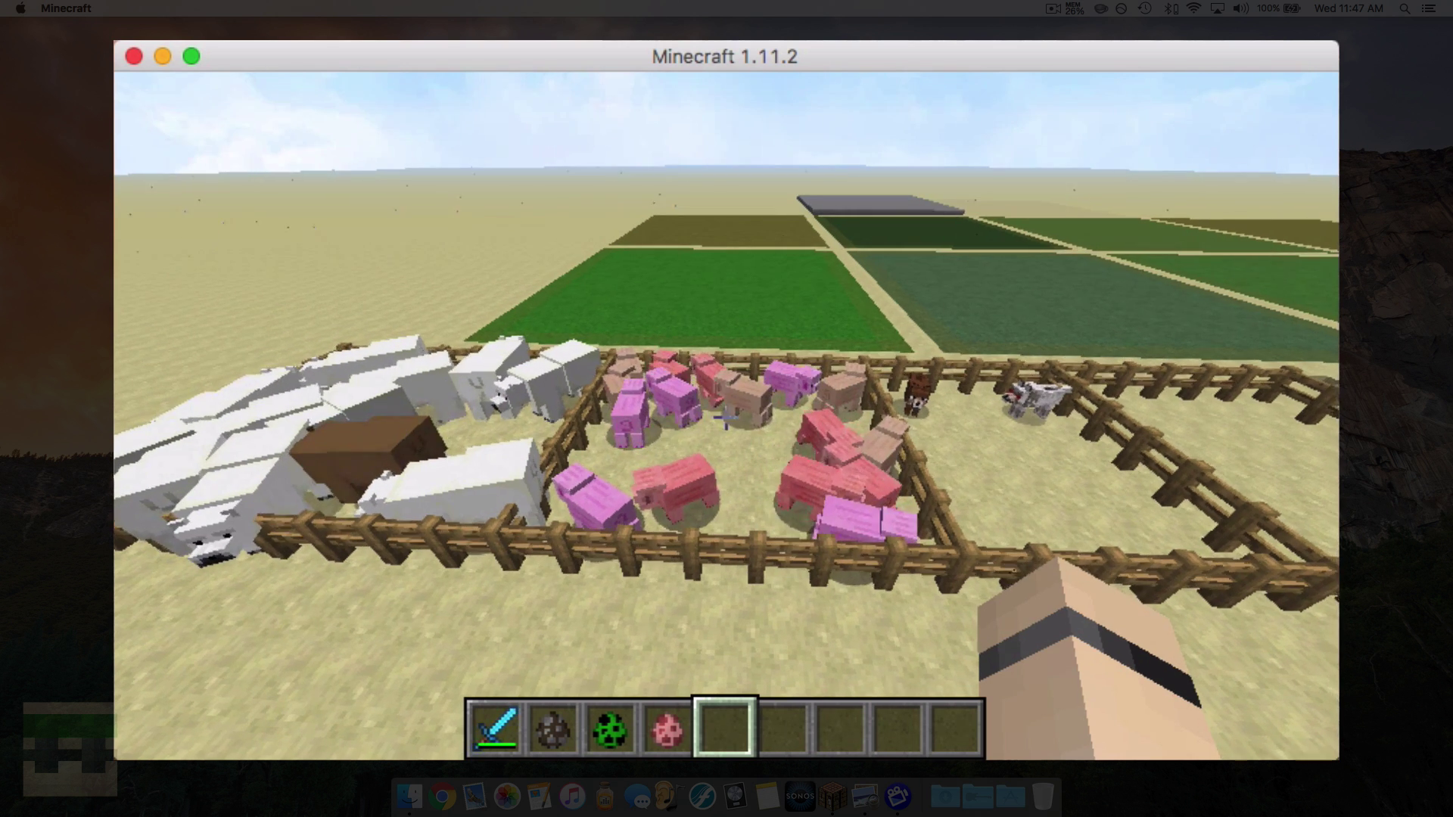
pyautogui.press('w')
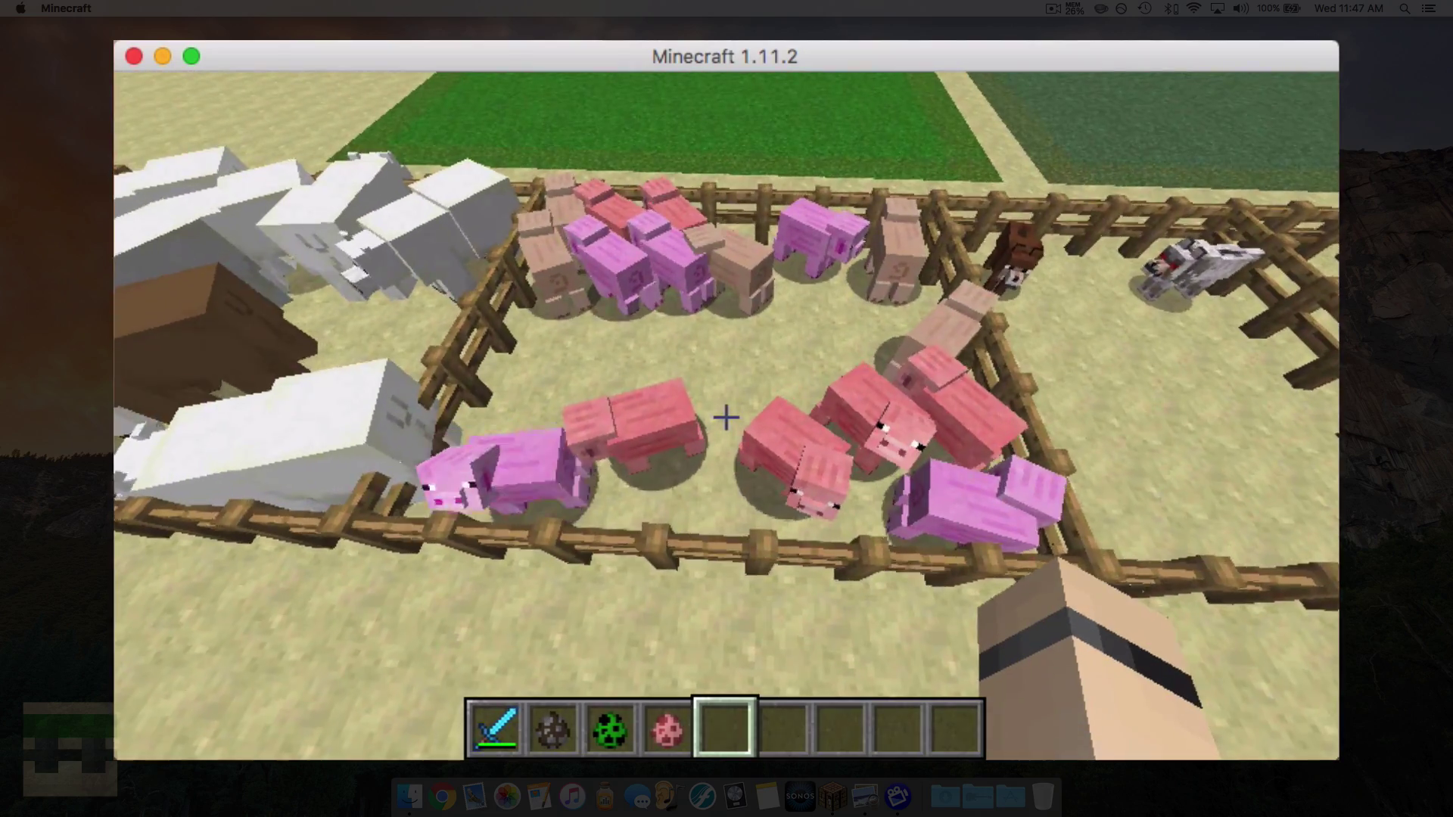
pyautogui.press('w')
pyautogui.press('a')
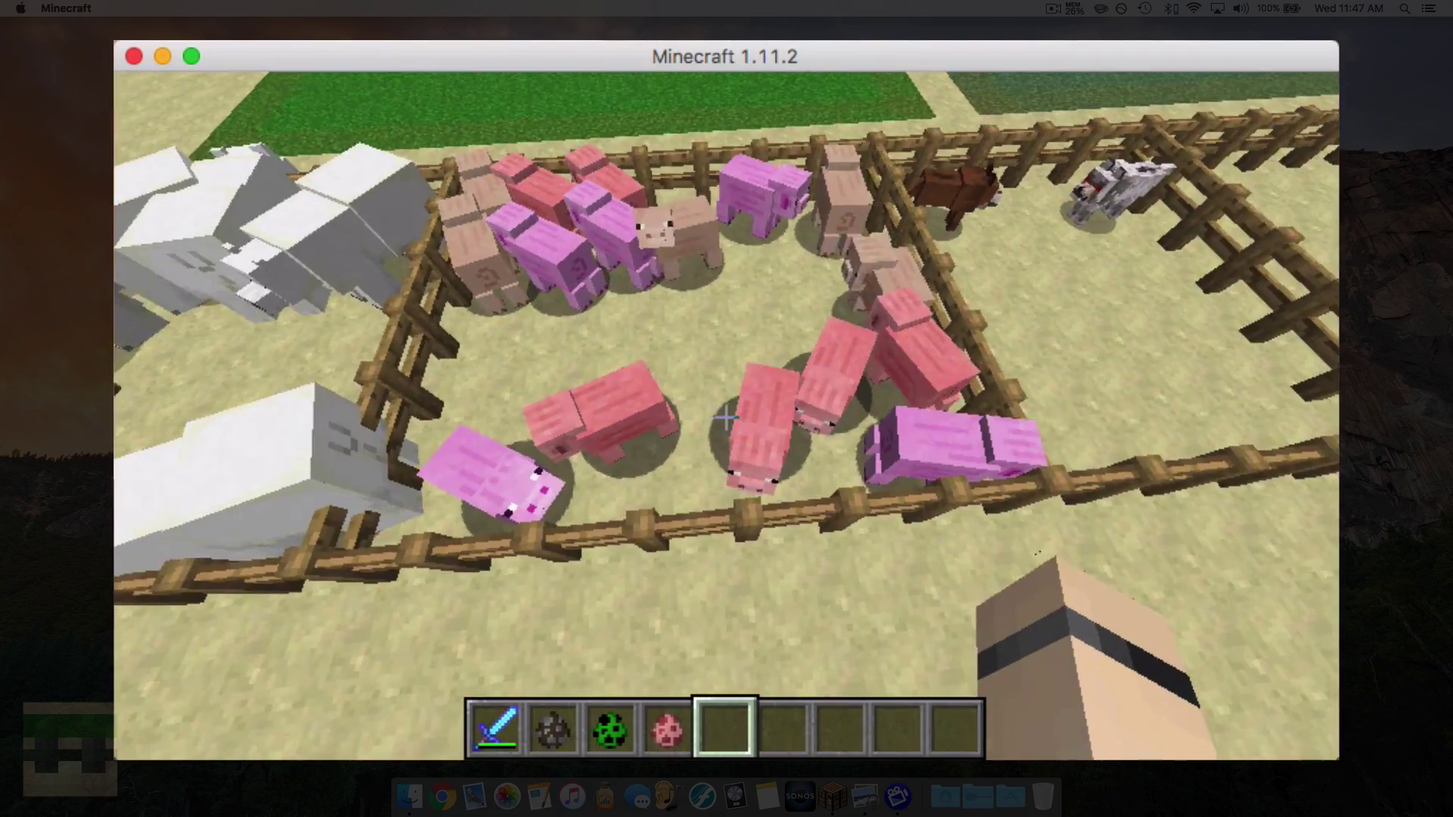
pyautogui.press('a')
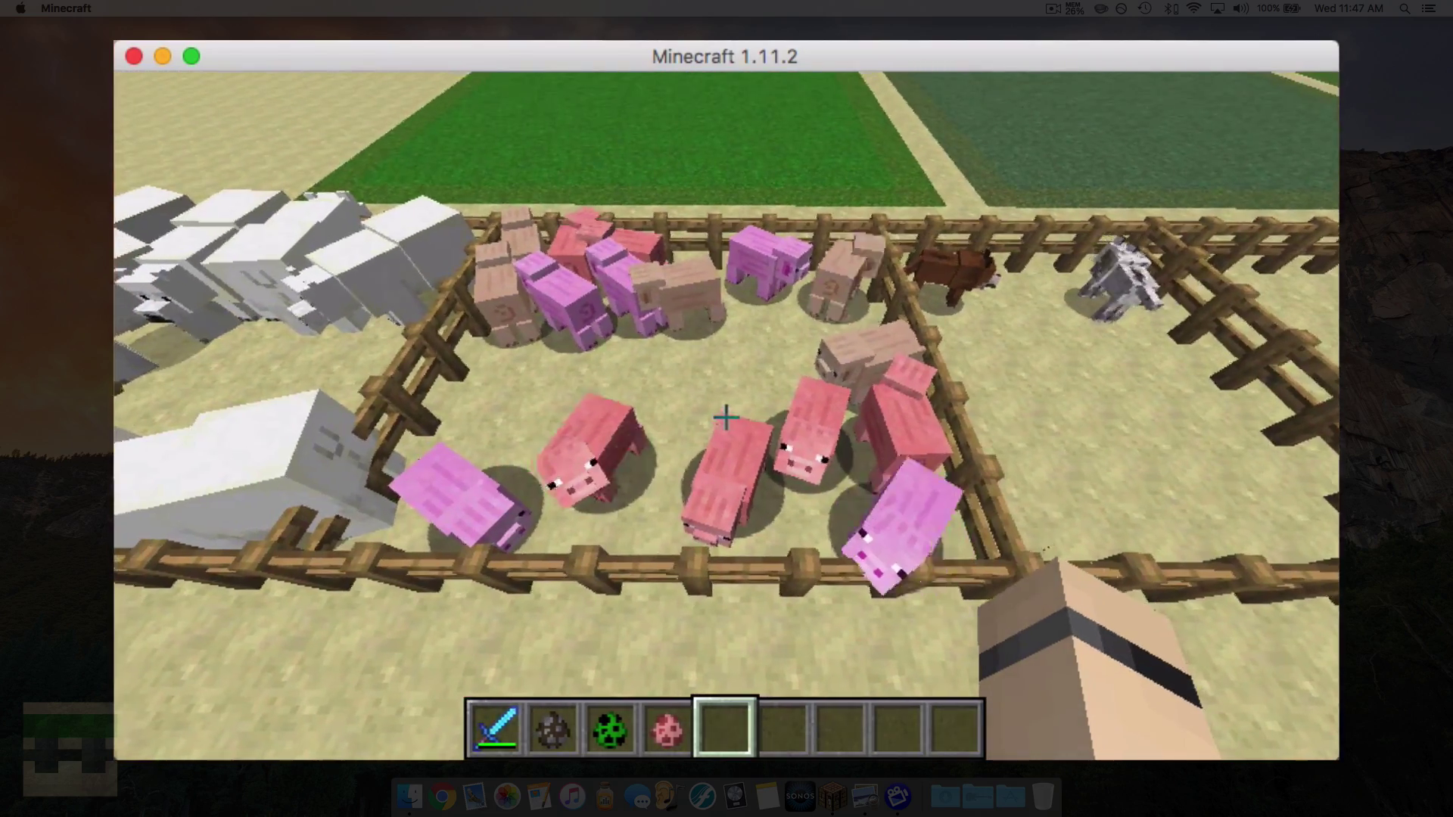
pyautogui.press('a')
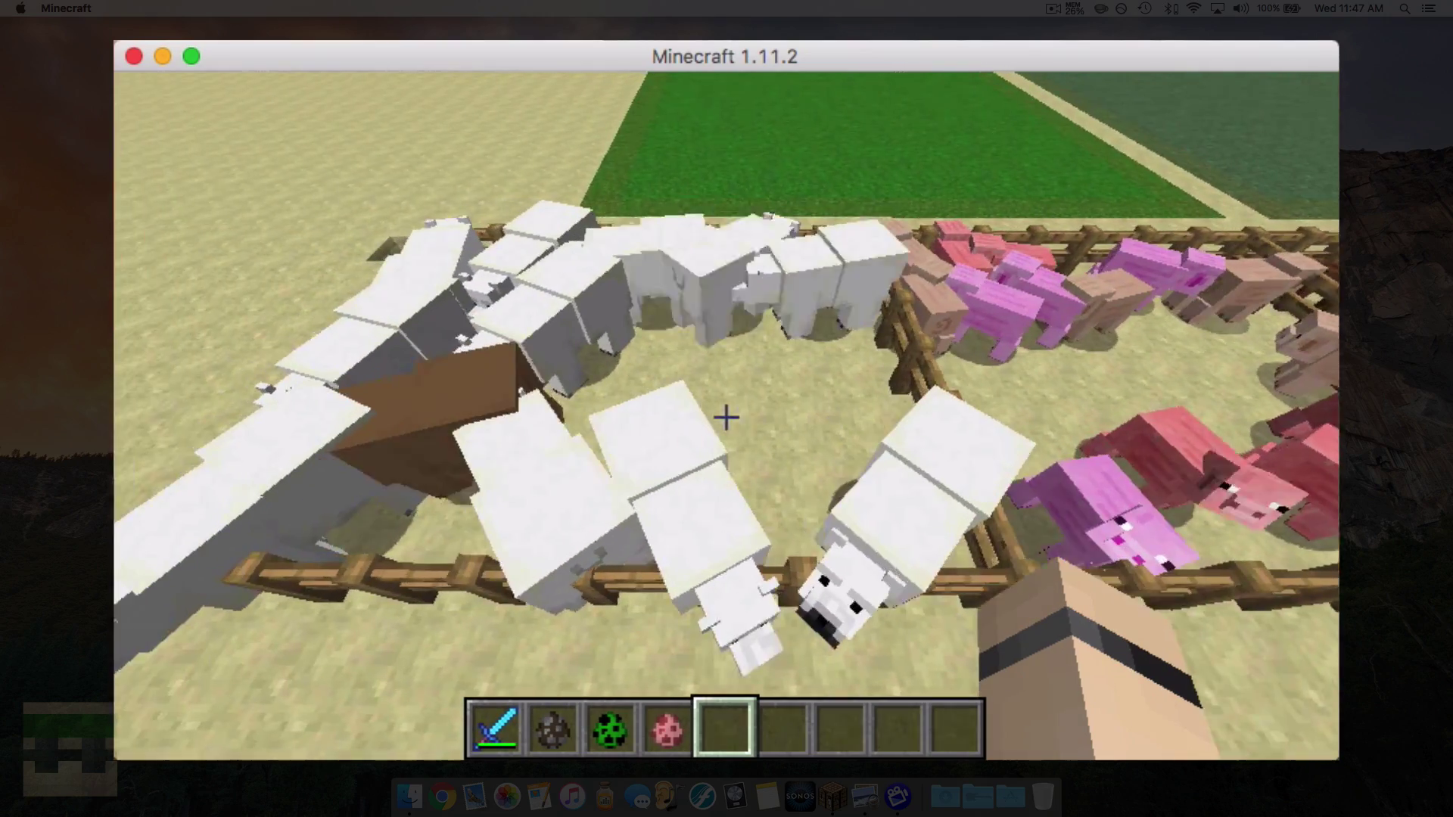
pyautogui.press('a')
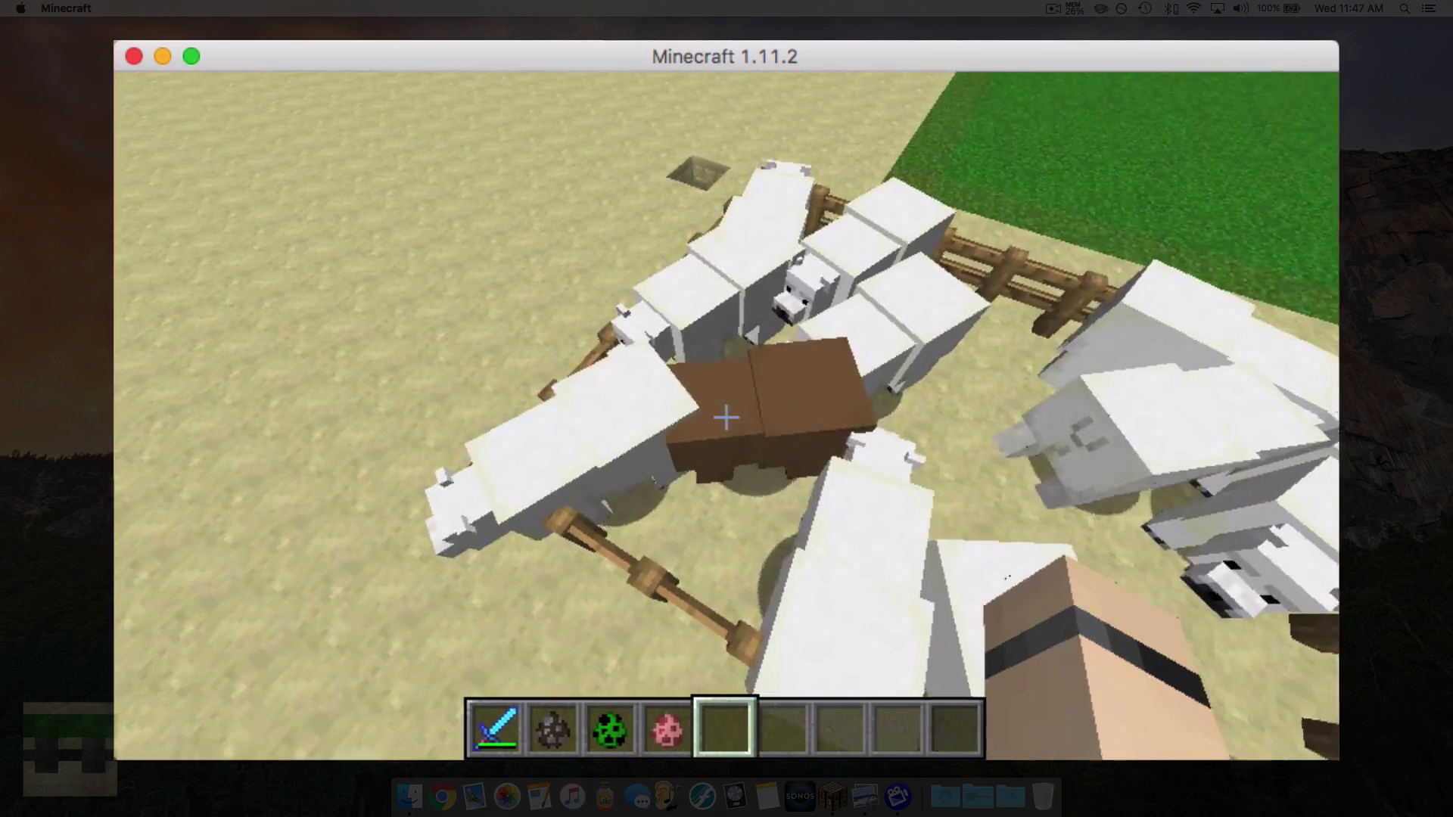
pyautogui.press('s')
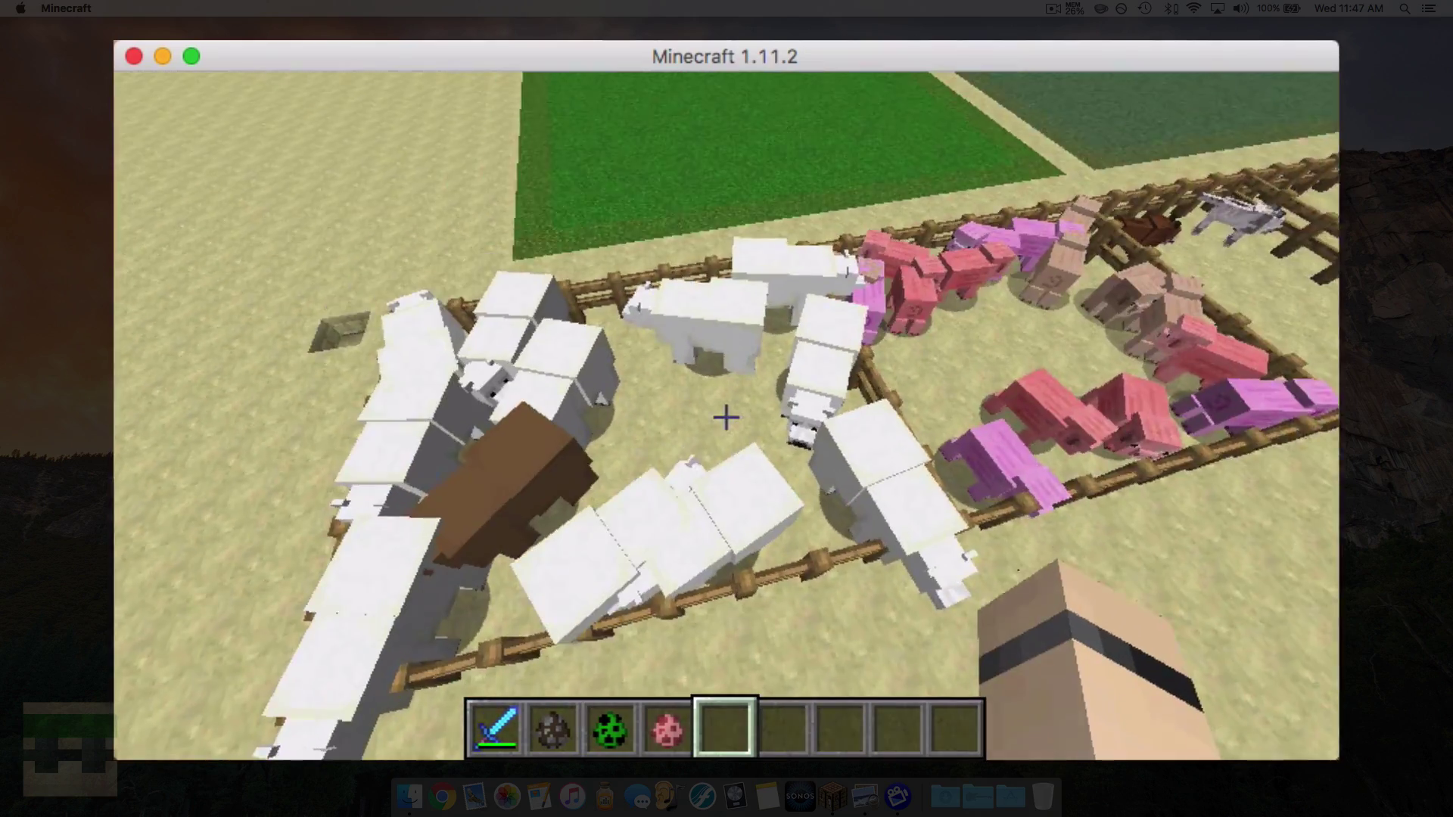
pyautogui.press('w')
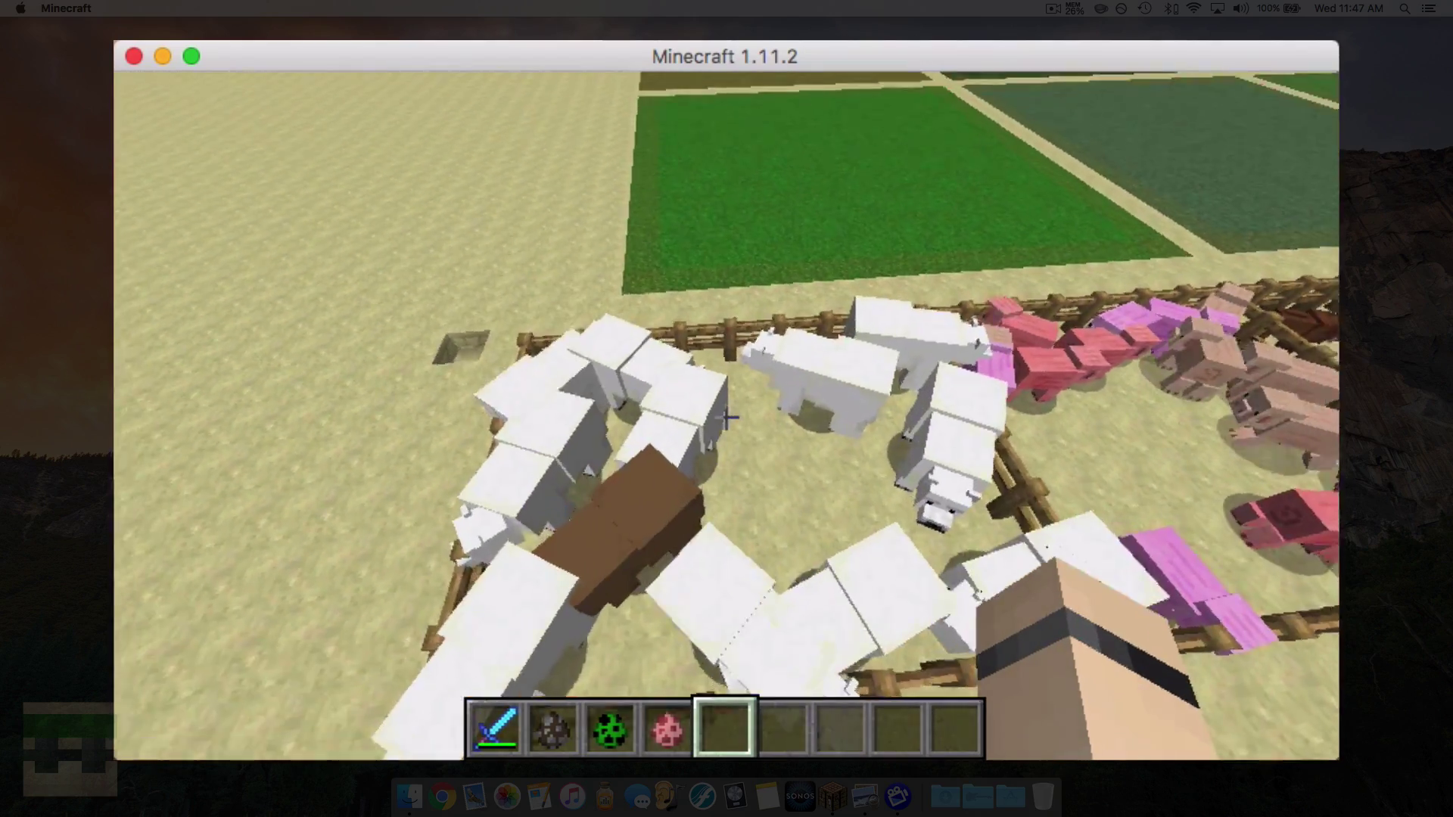
# Spawn five pigs on the bright green grass field beyond the pens
pyautogui.press('shift')
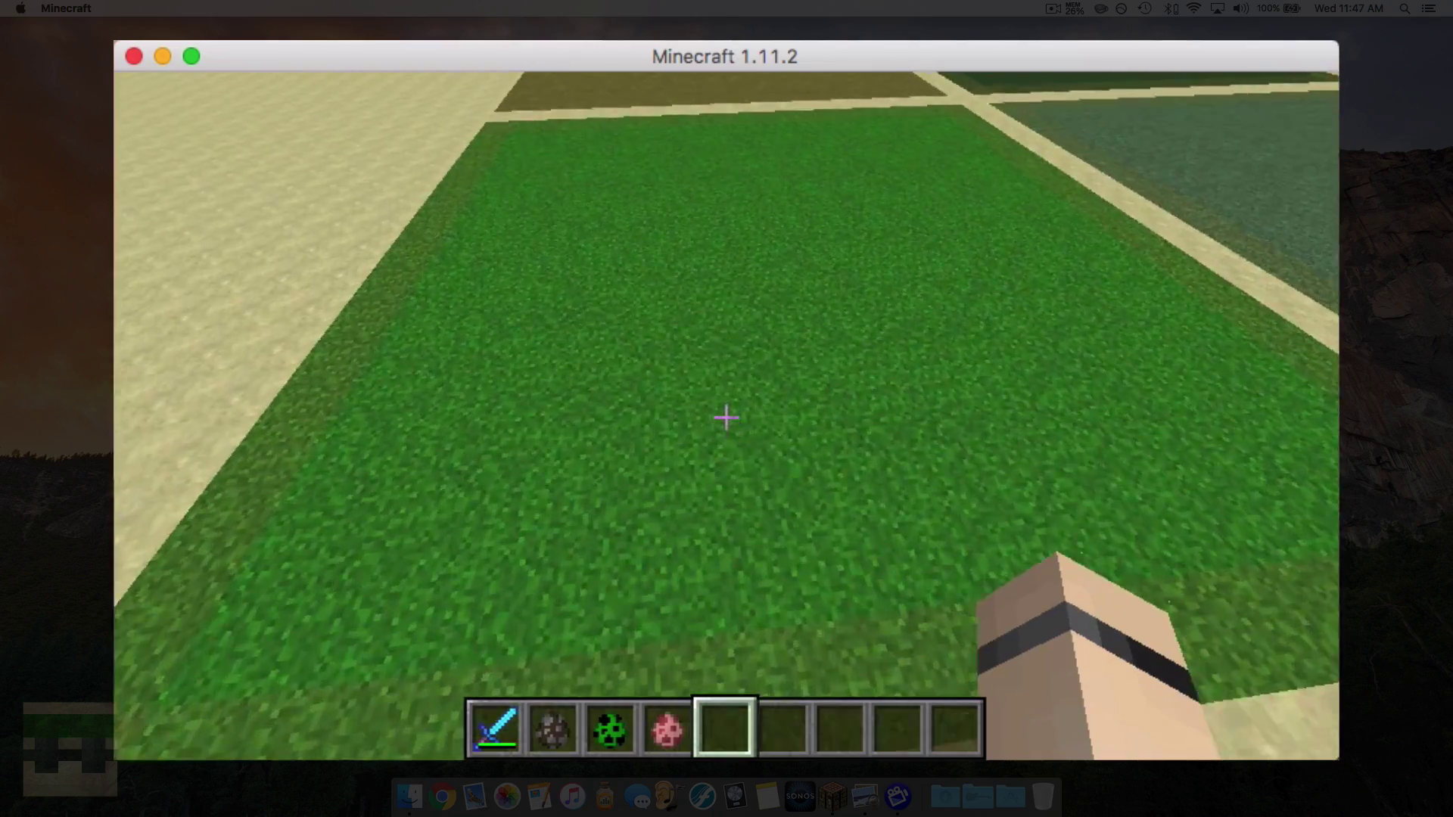
pyautogui.press('4')
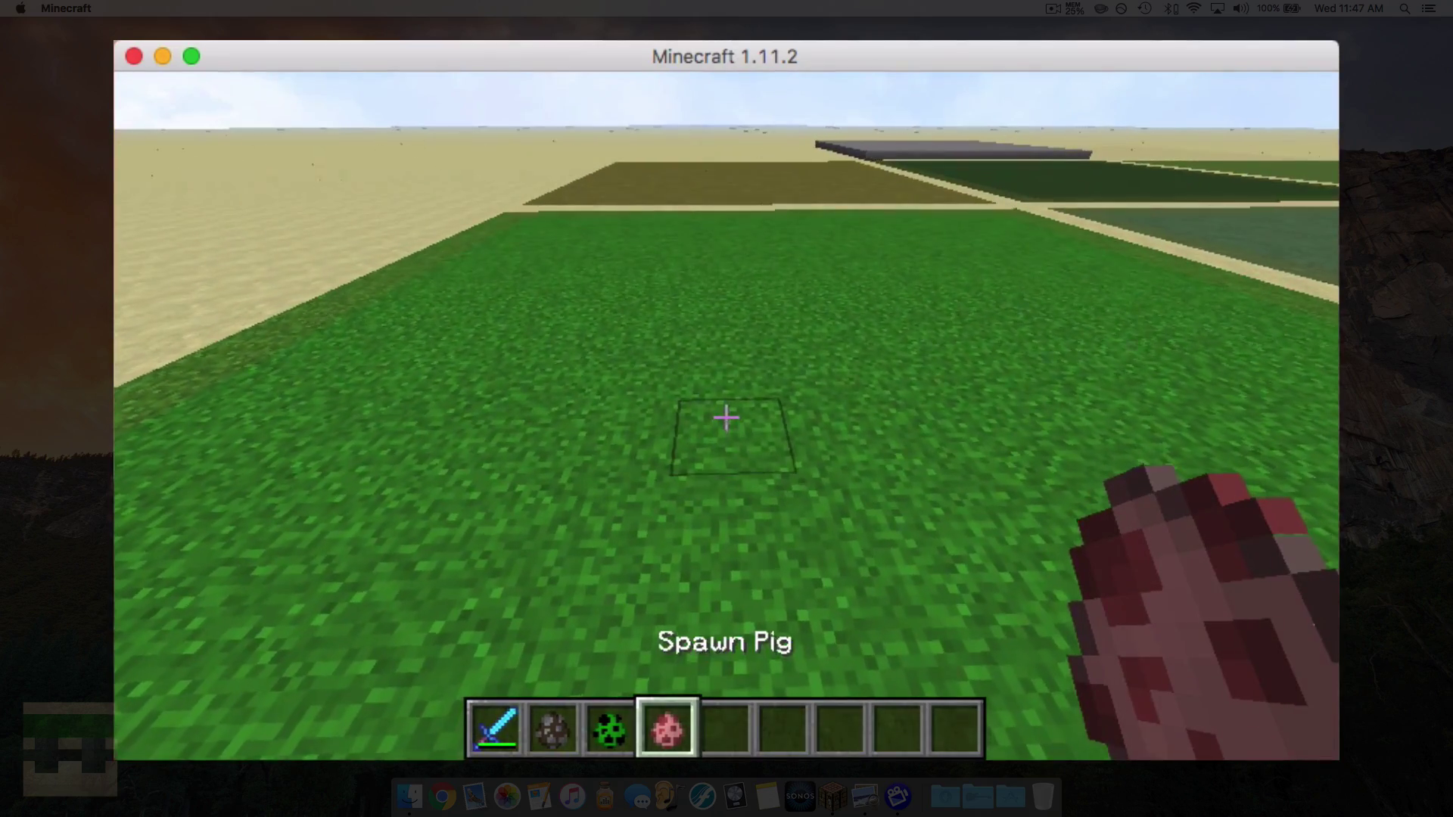
pyautogui.rightClick(726, 418)
pyautogui.rightClick(727, 418)
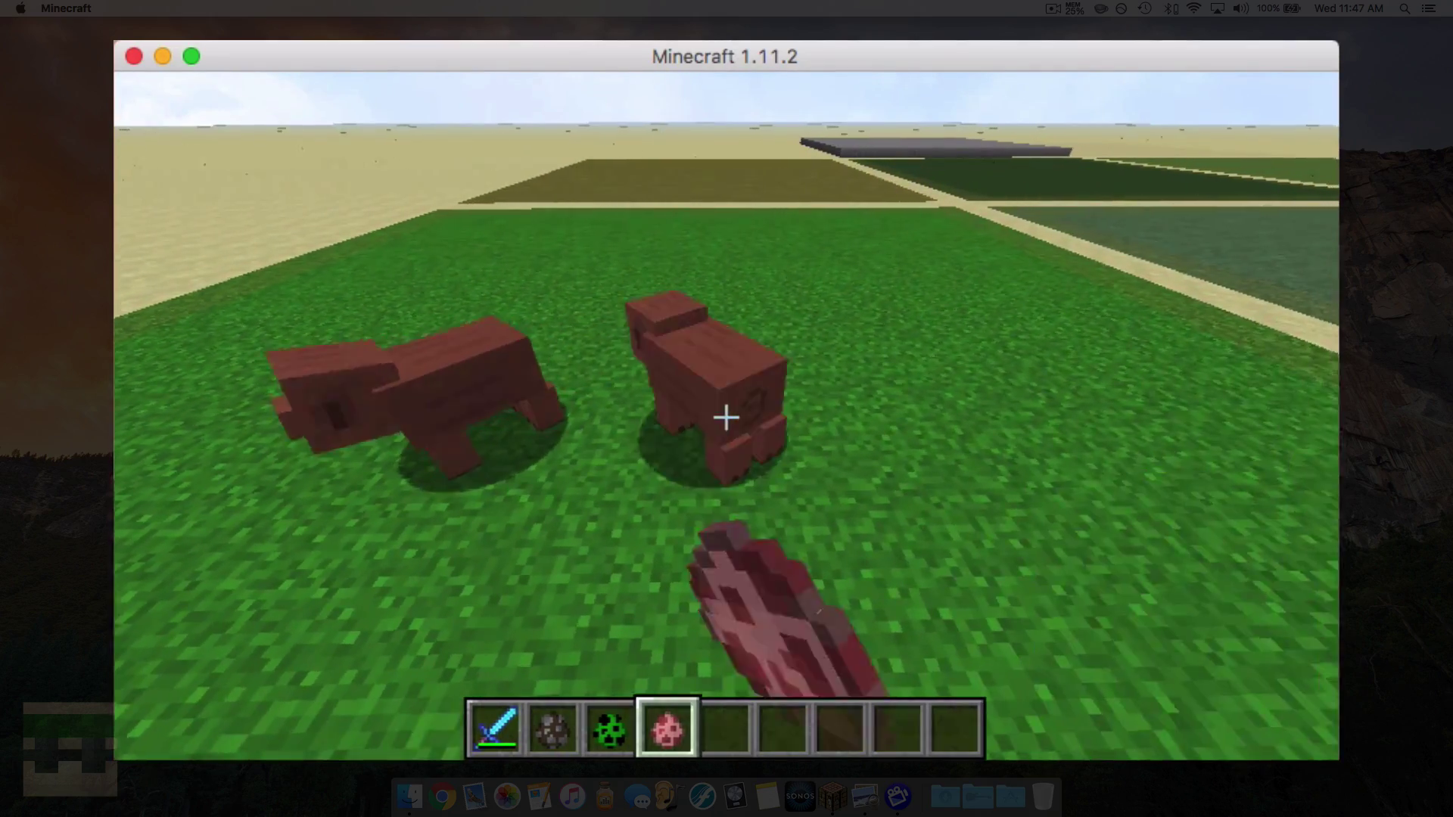
pyautogui.rightClick(726, 418)
pyautogui.rightClick(726, 417)
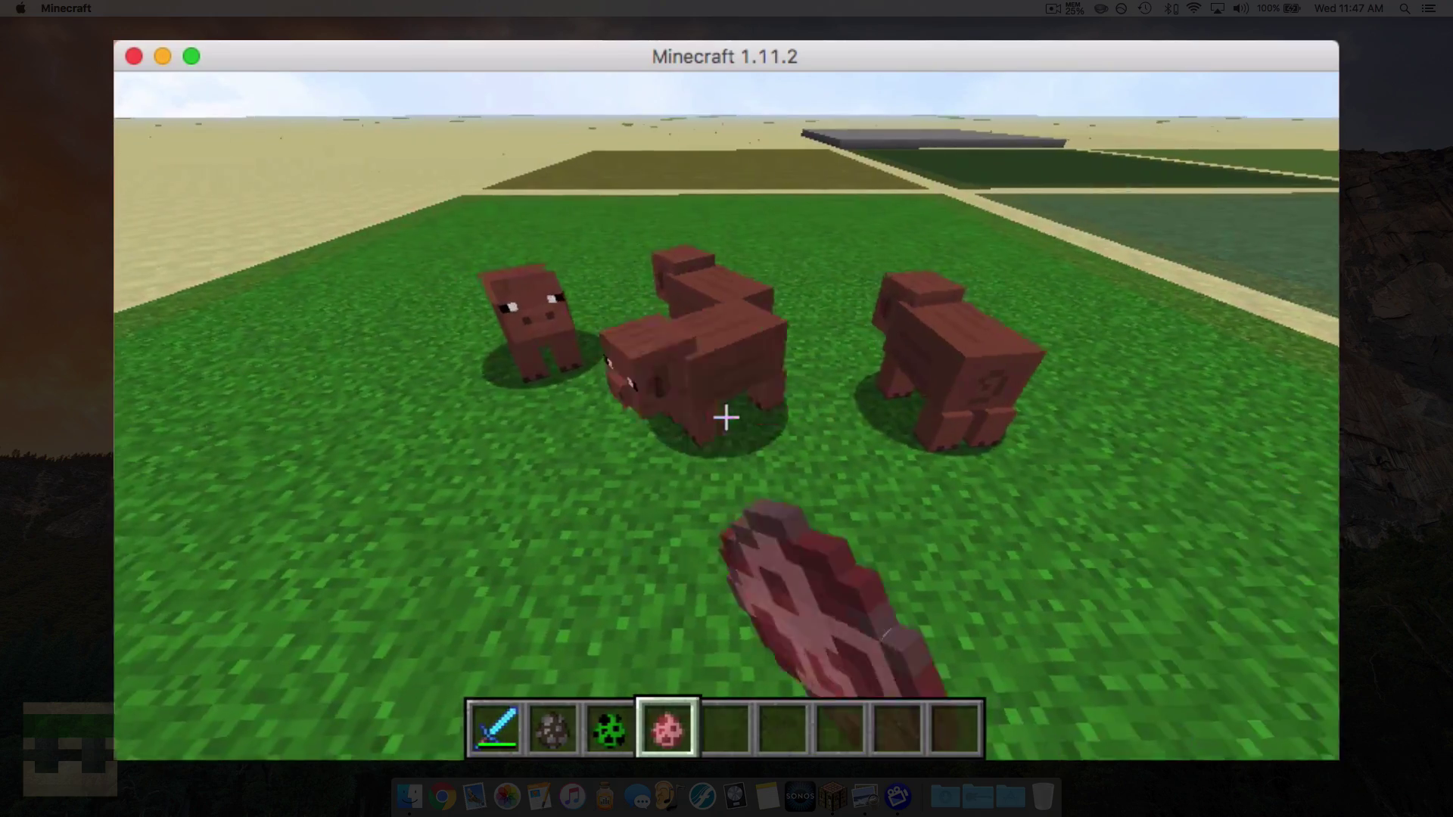
pyautogui.rightClick(727, 418)
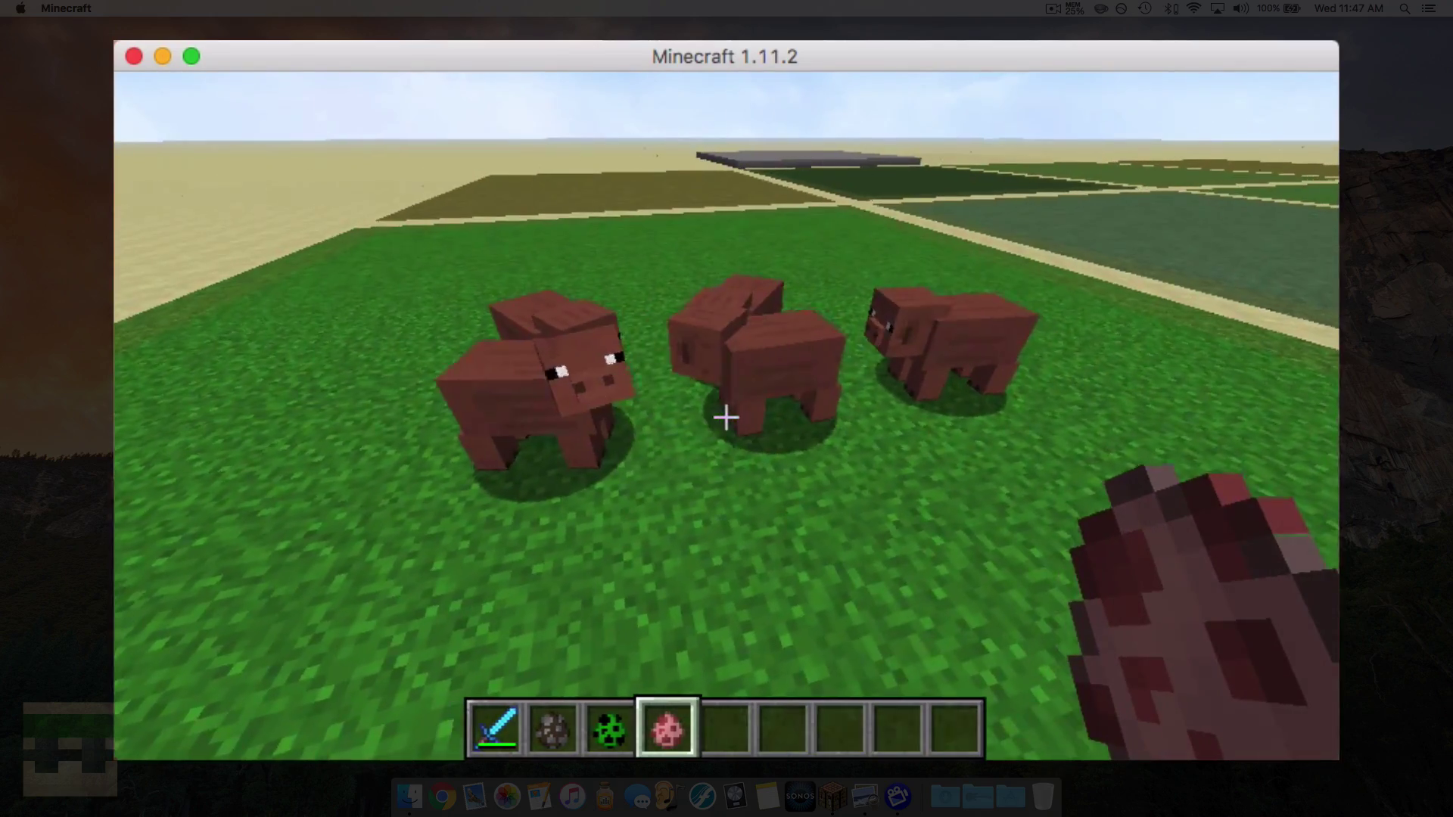
# Spawn creepers on the bright green field and in the neighbouring biome areas
pyautogui.press('3')
pyautogui.press('d')
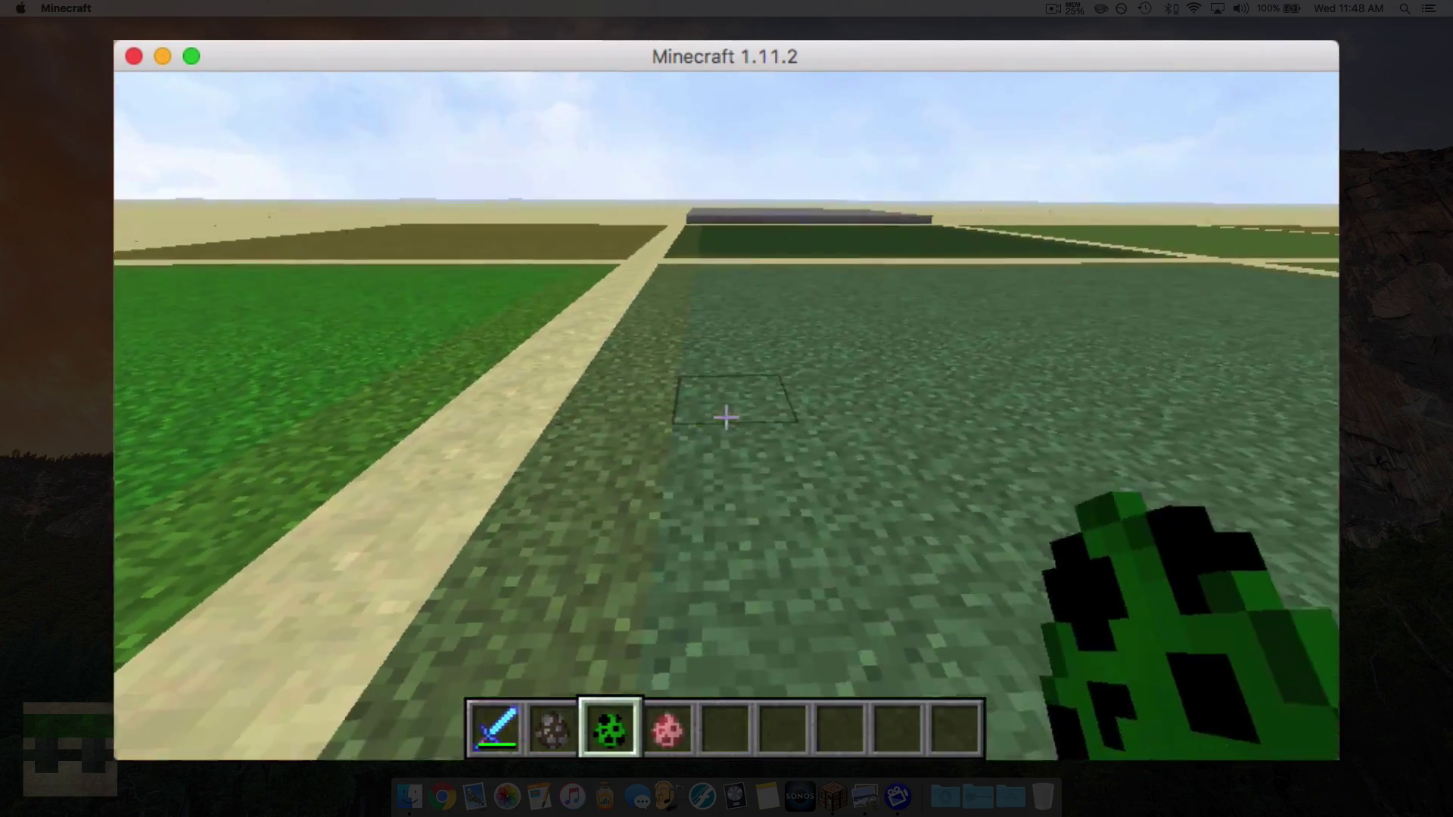
pyautogui.rightClick(727, 418)
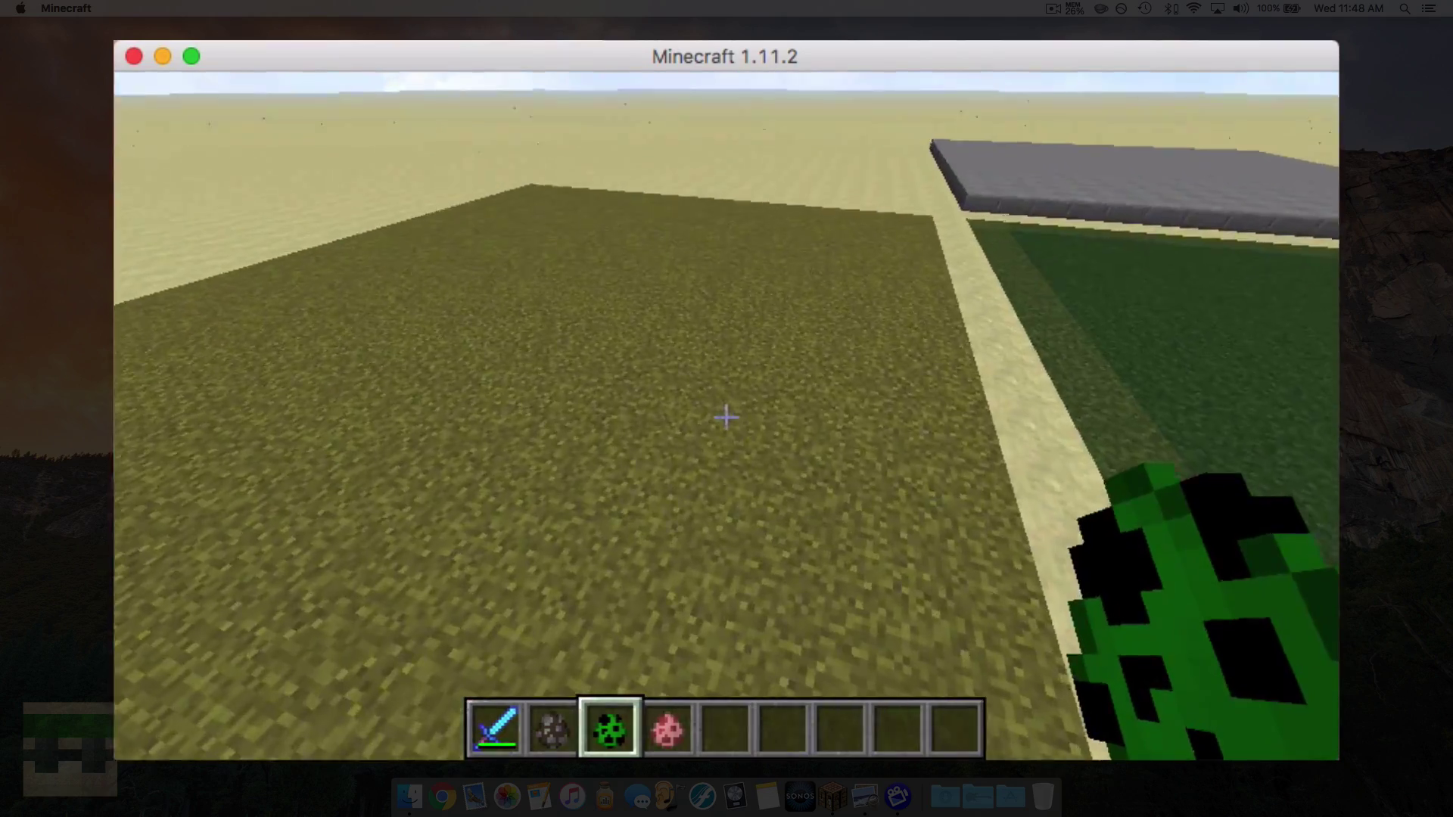
pyautogui.rightClick(727, 418)
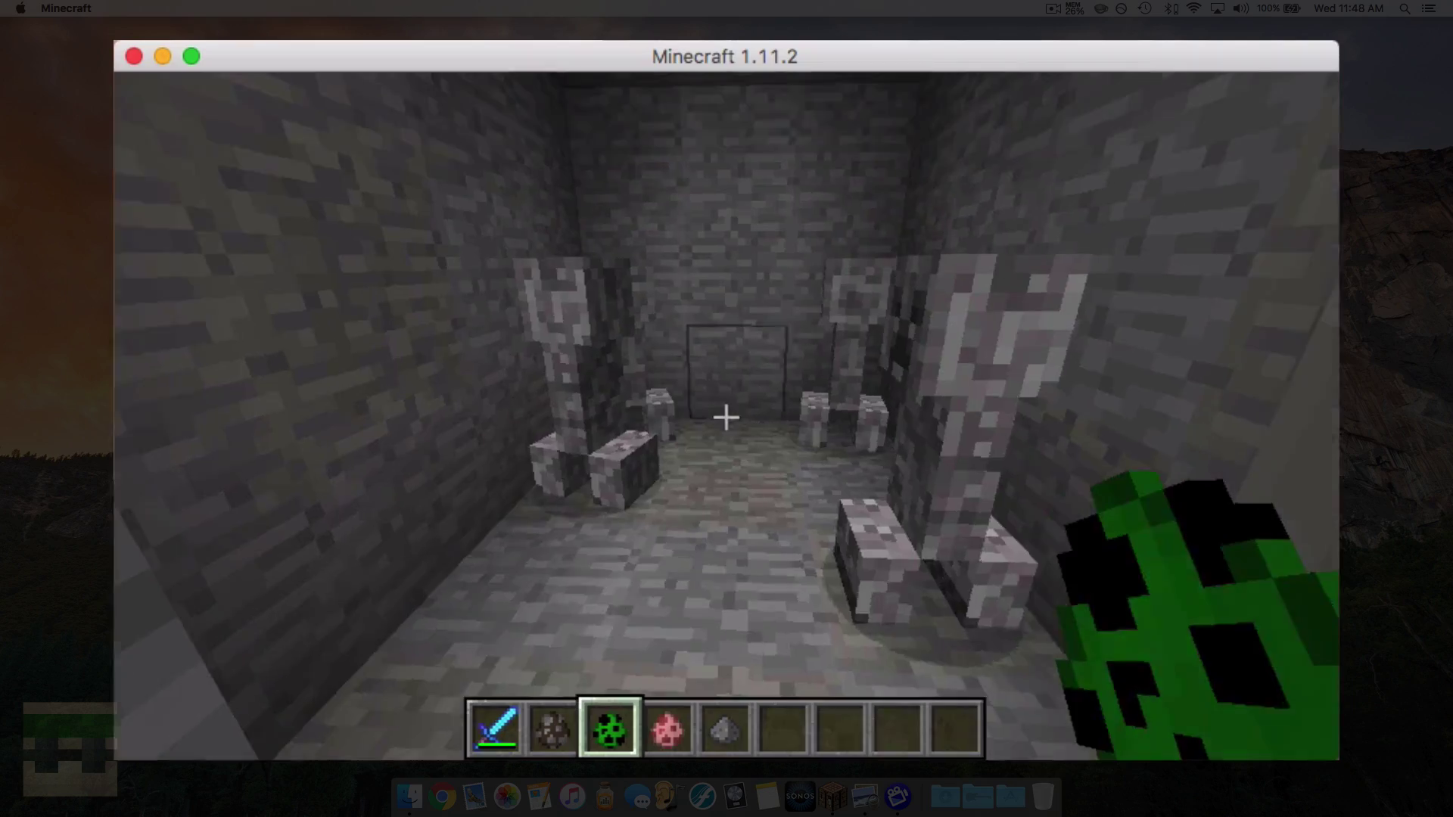
# Return to the fenced pens and examine the grey and brown wolves up close with an empty hand
pyautogui.press('s')
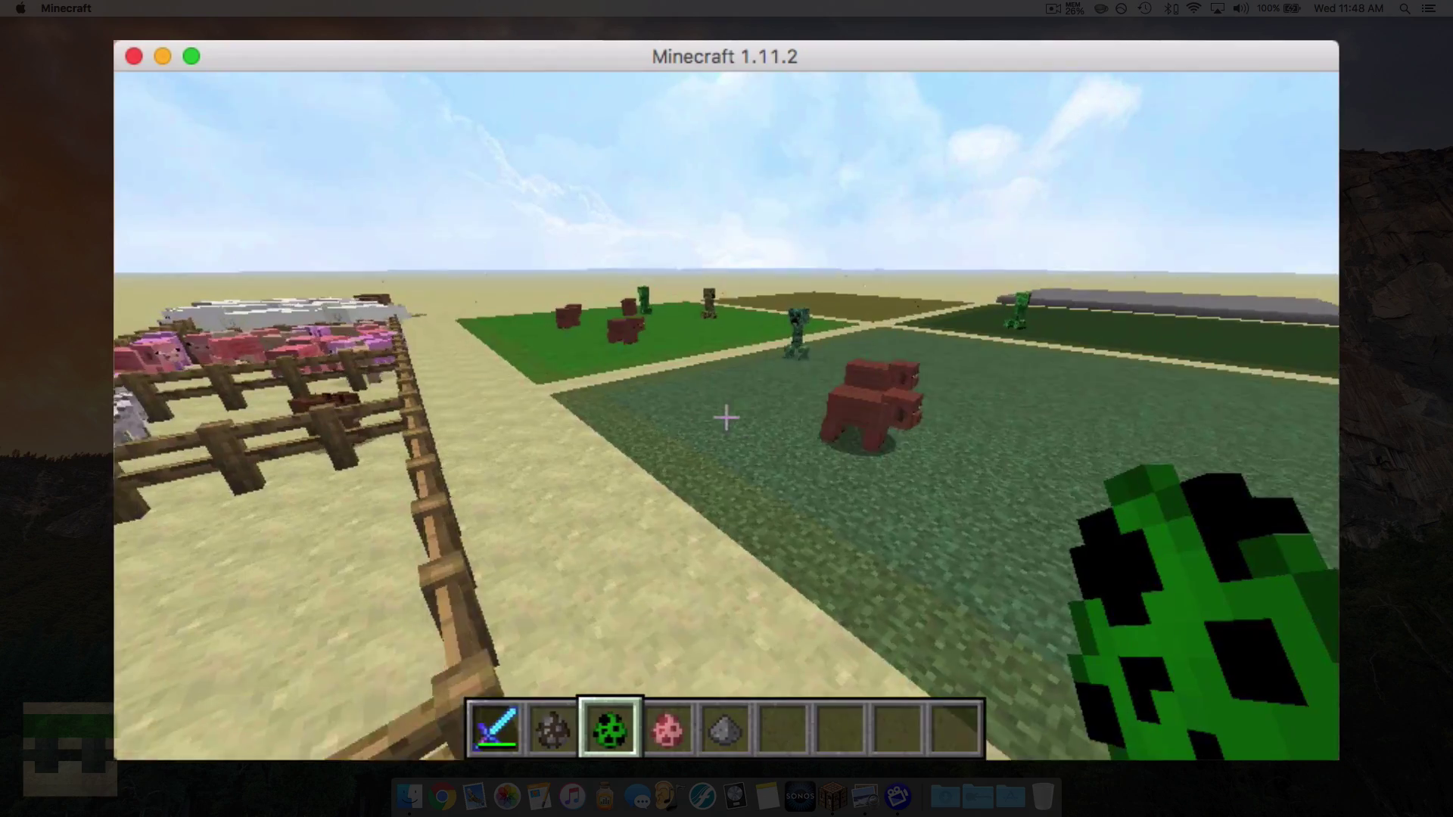
pyautogui.press('a')
pyautogui.press('shift')
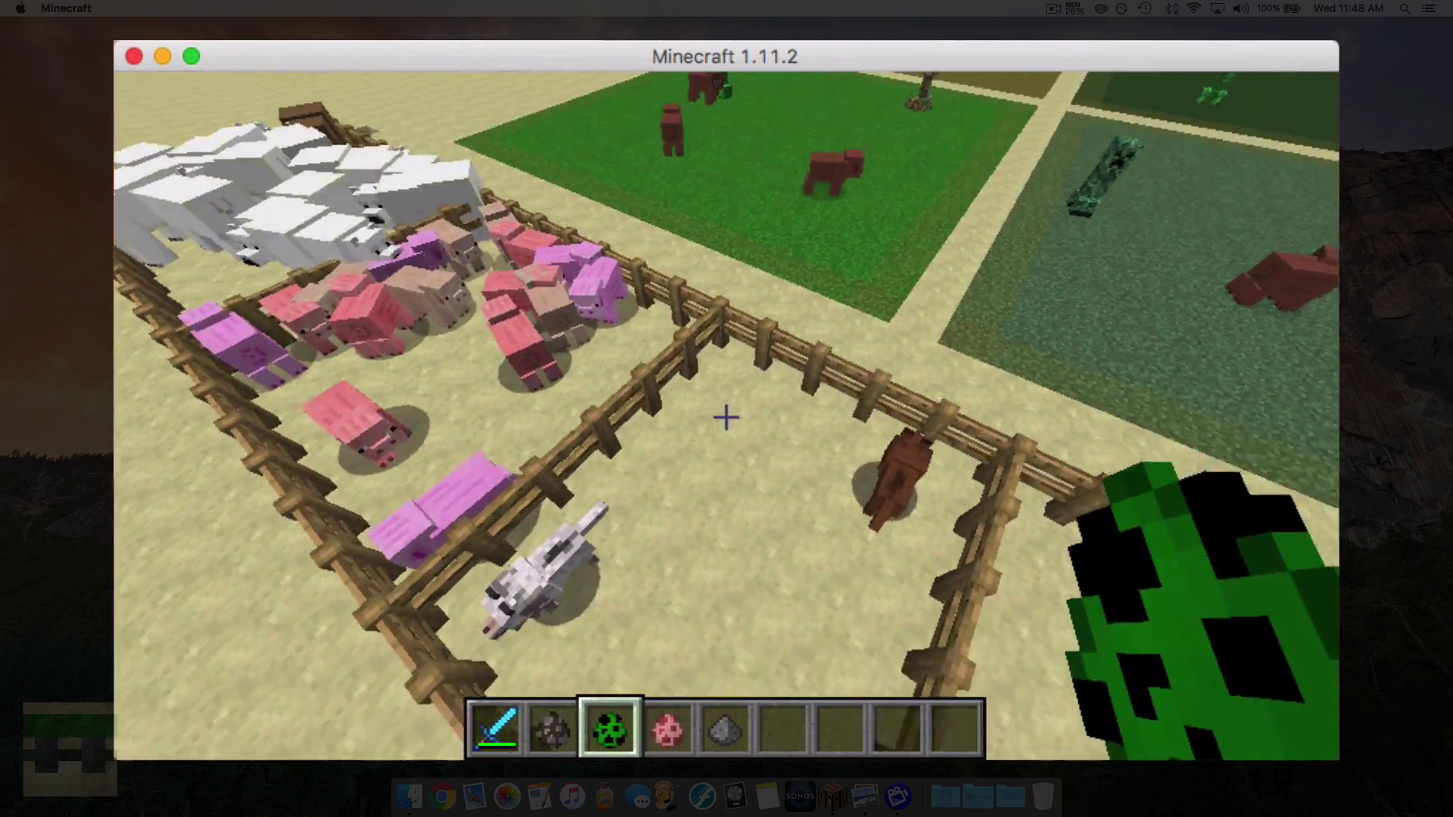
pyautogui.press('6')
pyautogui.press('space')
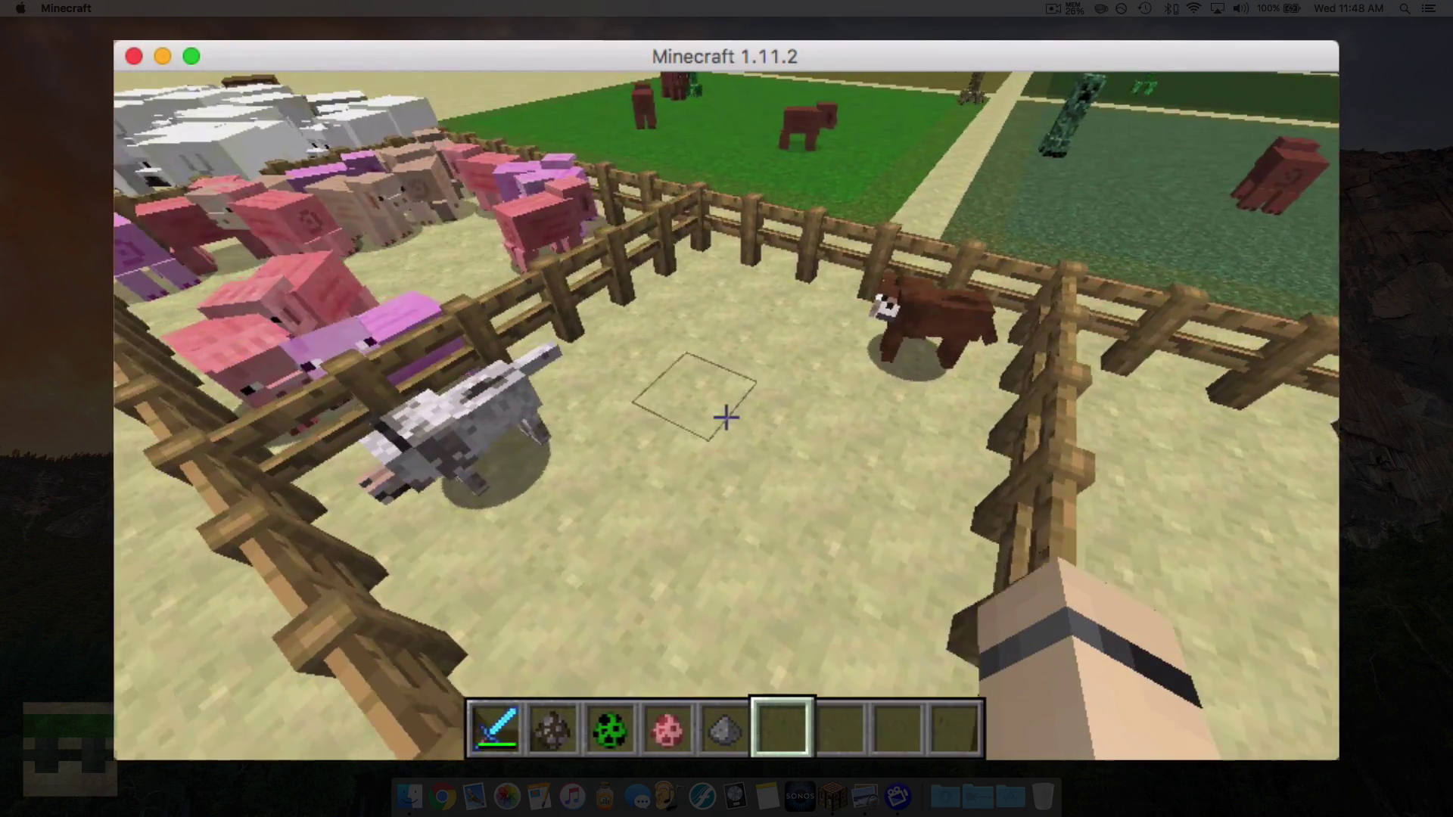
pyautogui.press('shift')
pyautogui.press('w')
pyautogui.press('space')
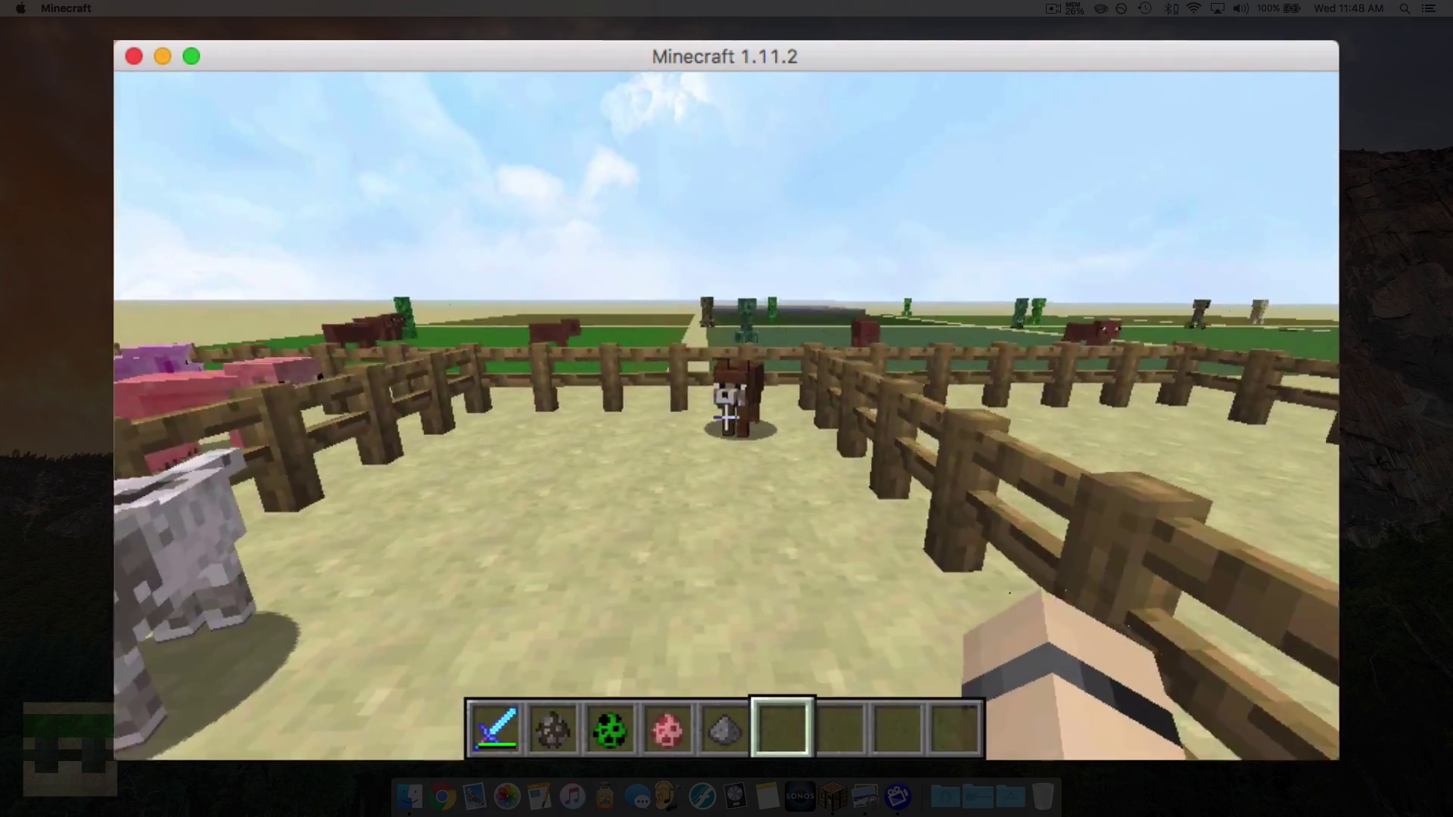
pyautogui.press('shift')
# Switch to survival mode with the command /gamemode 0 and hit the brown wolf in the pen
pyautogui.press('/')
pyautogui.write('gamemode 1')
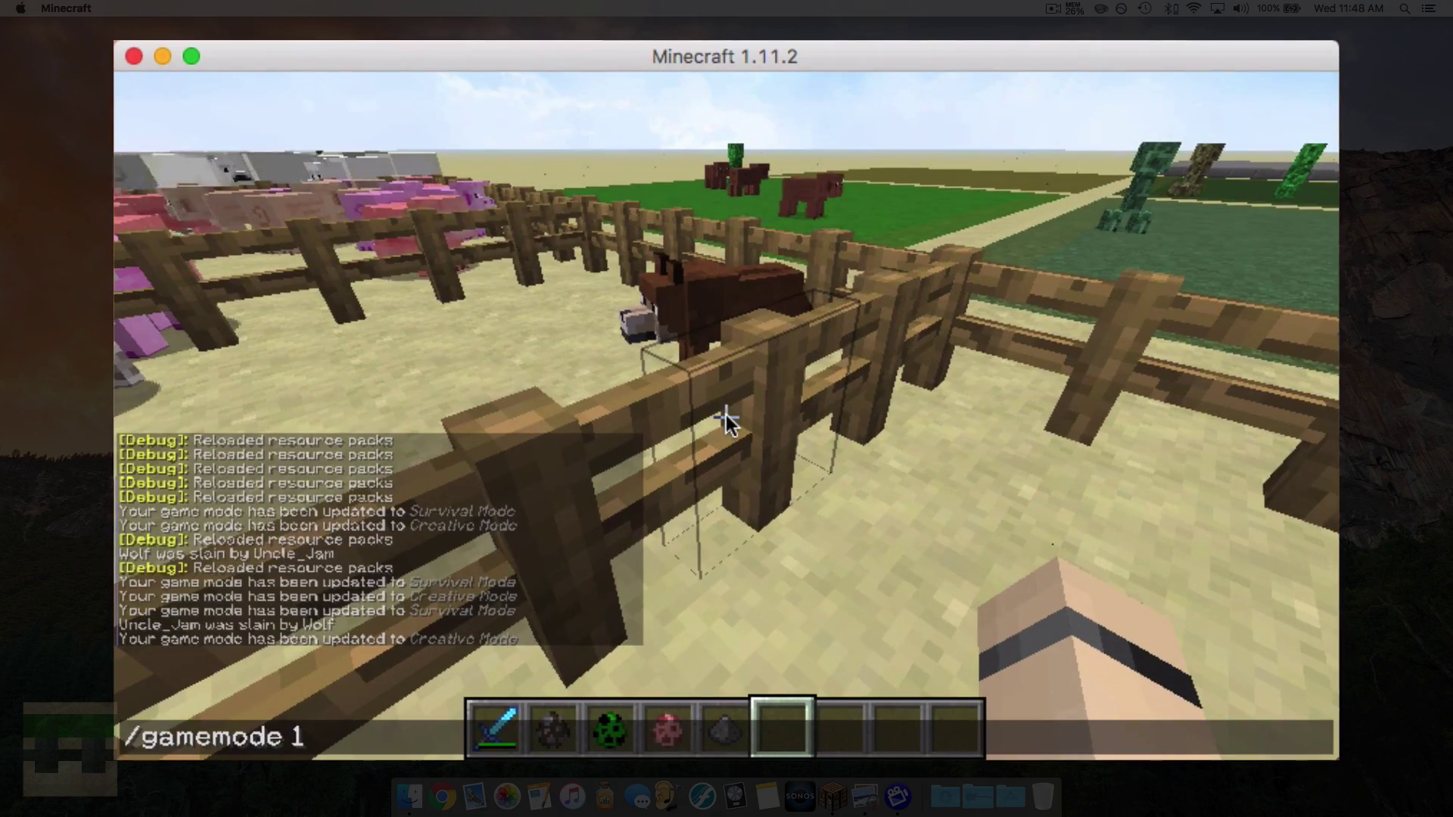
pyautogui.press('BackSpace')
pyautogui.write('0')
pyautogui.press('Return')
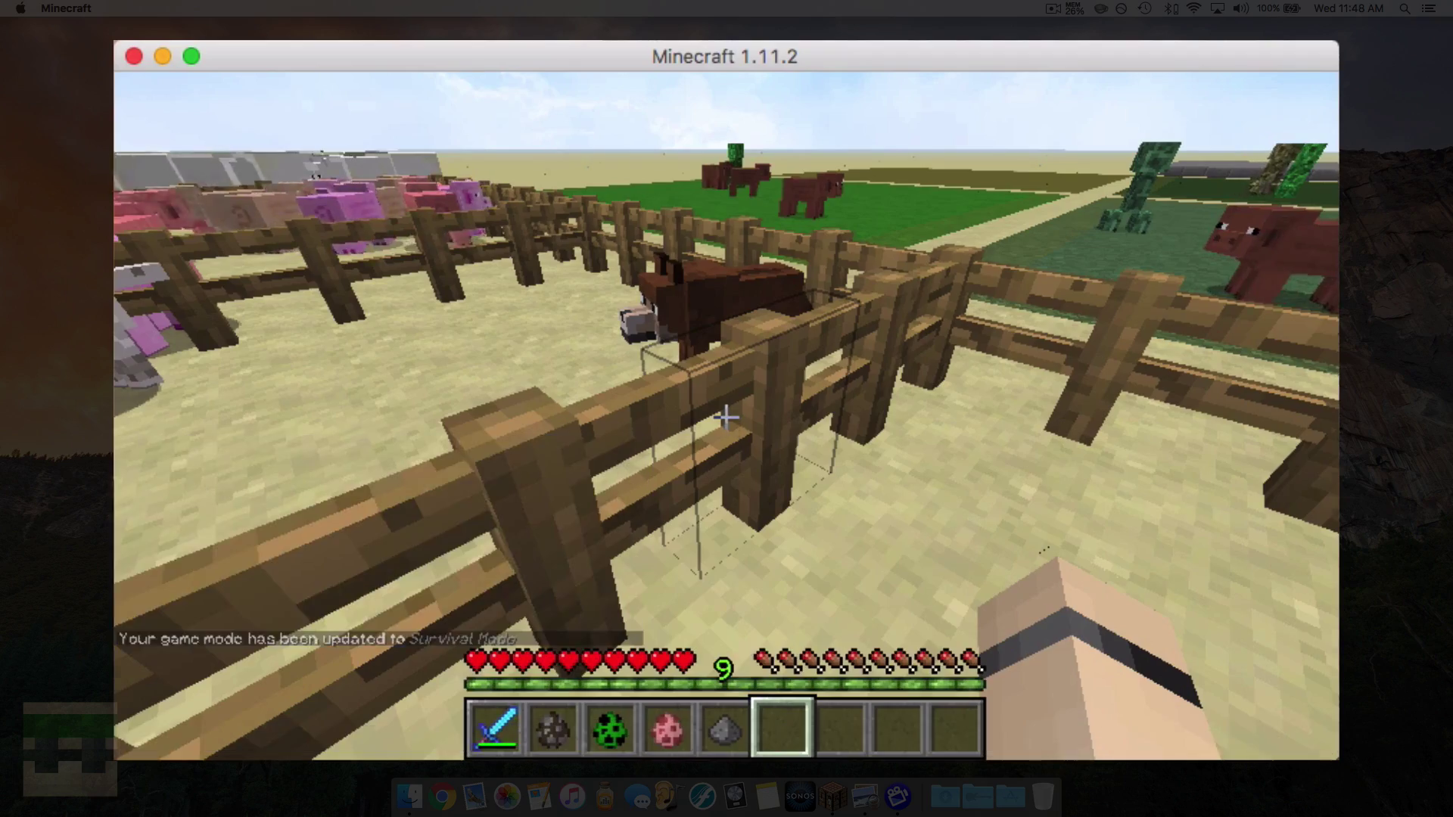
pyautogui.click(725, 417)
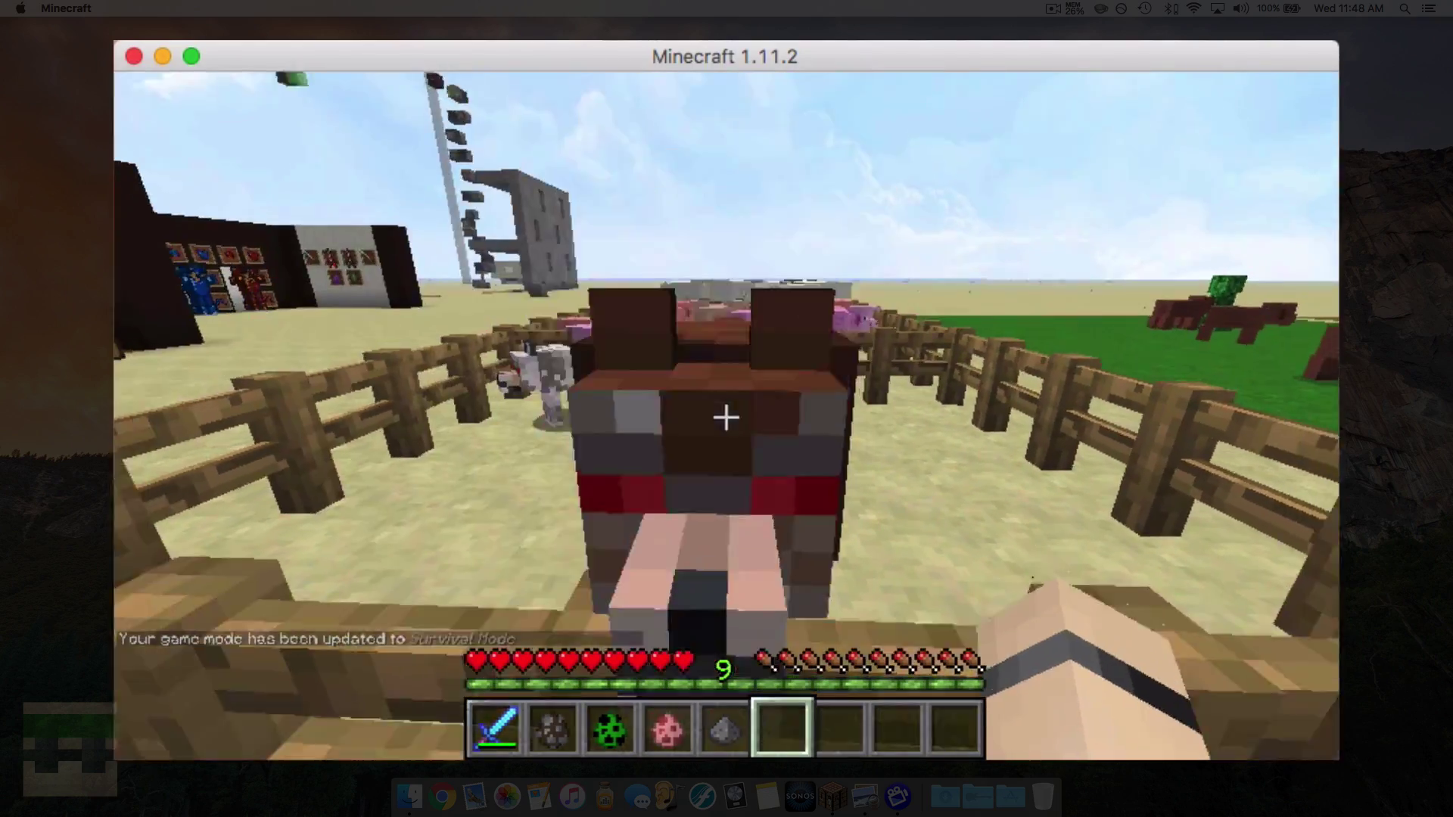
pyautogui.click(725, 417)
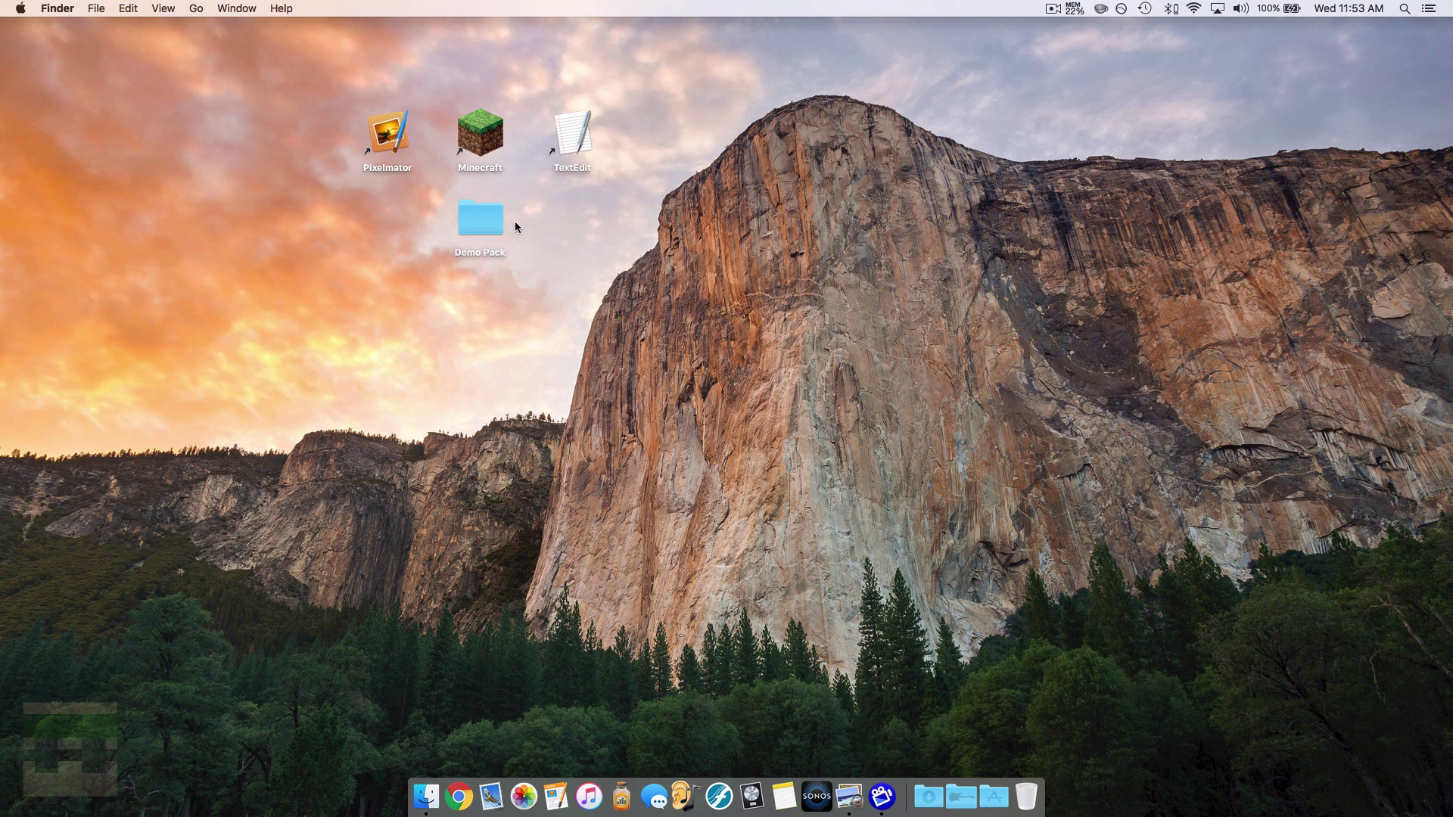
# Open the Demo Pack folder on the desktop and go to assets/minecraft/textures/entity
pyautogui.doubleClick(493, 230)
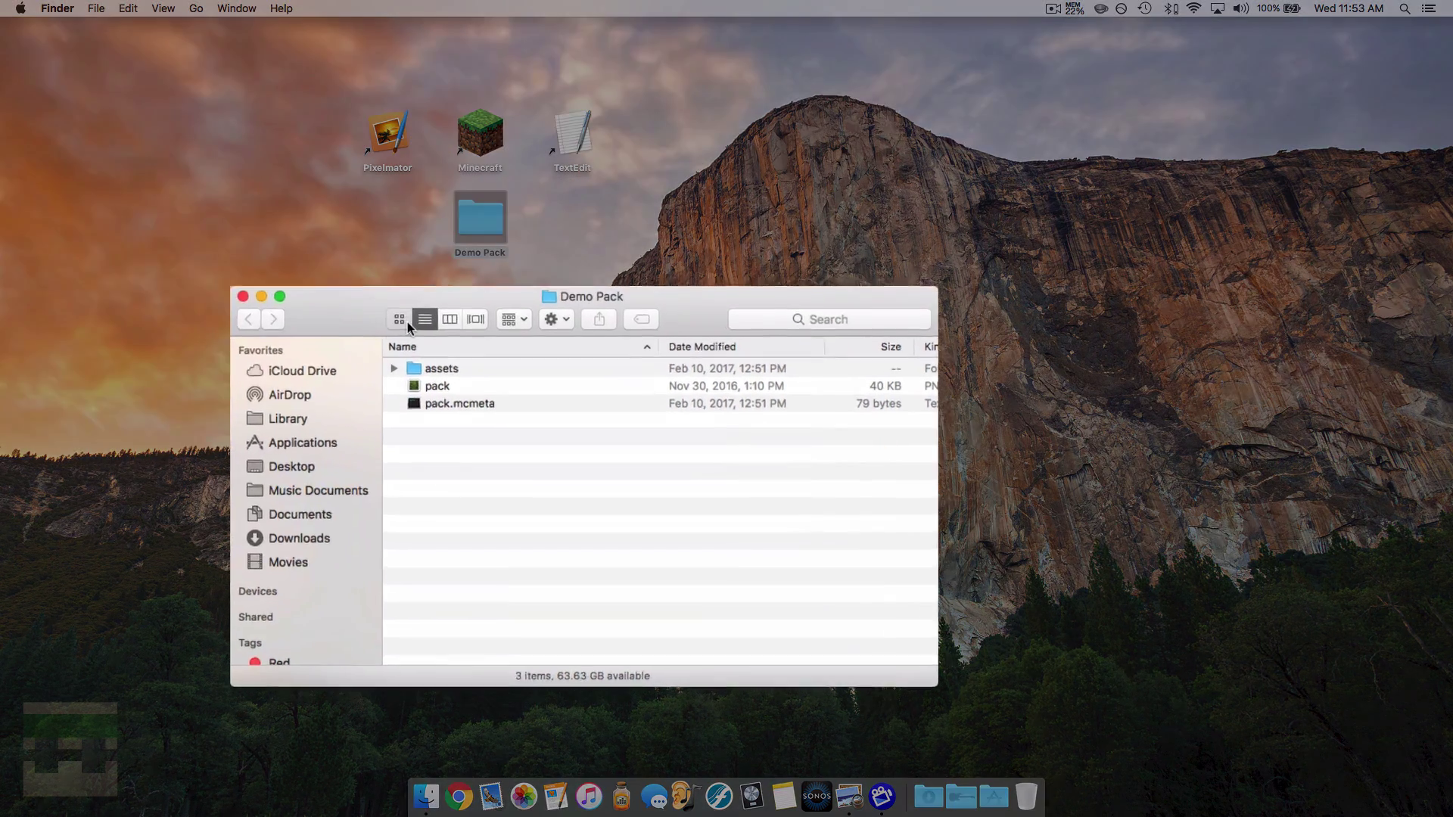
pyautogui.click(405, 320)
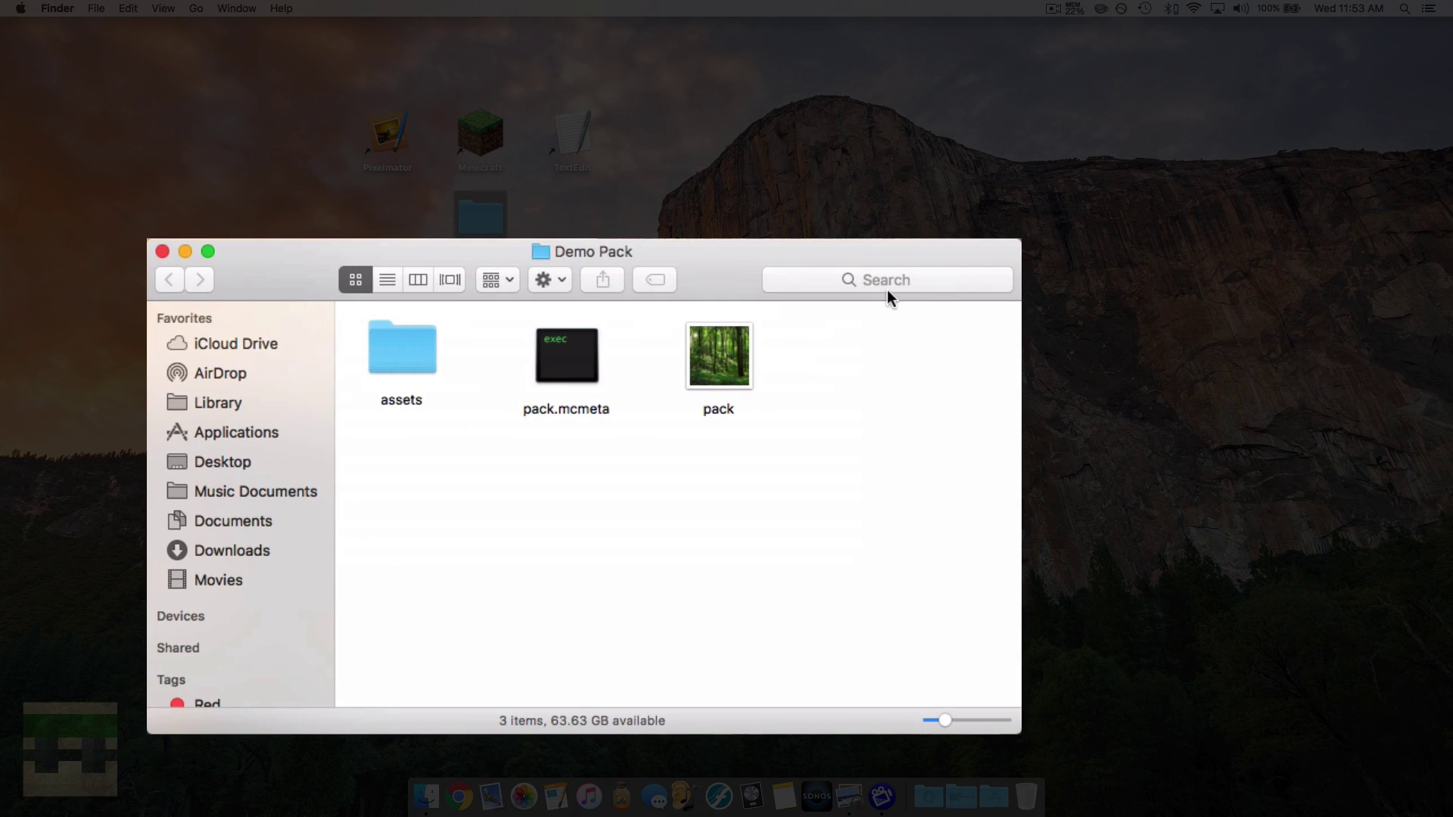
pyautogui.doubleClick(393, 353)
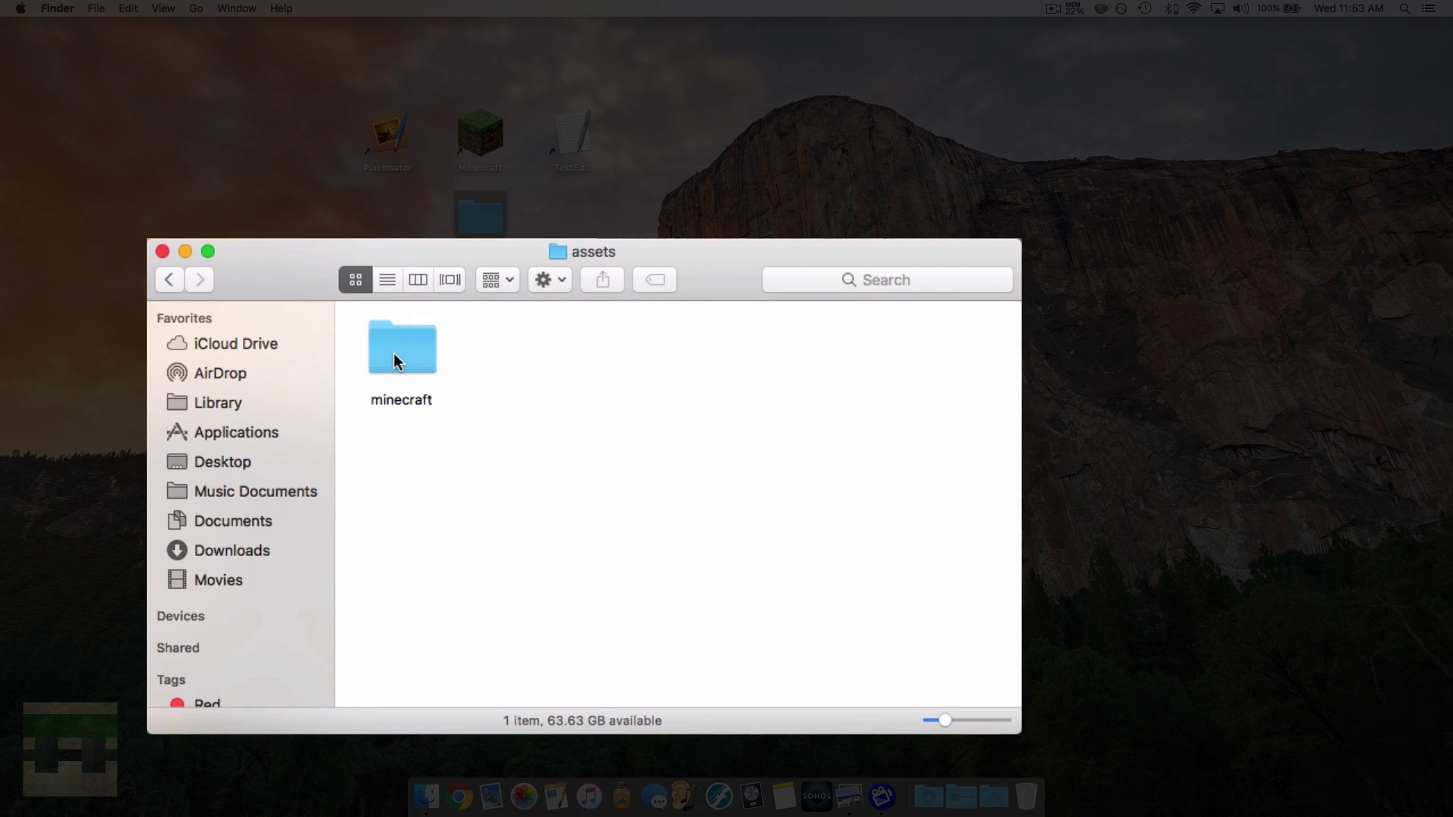
pyautogui.doubleClick(393, 353)
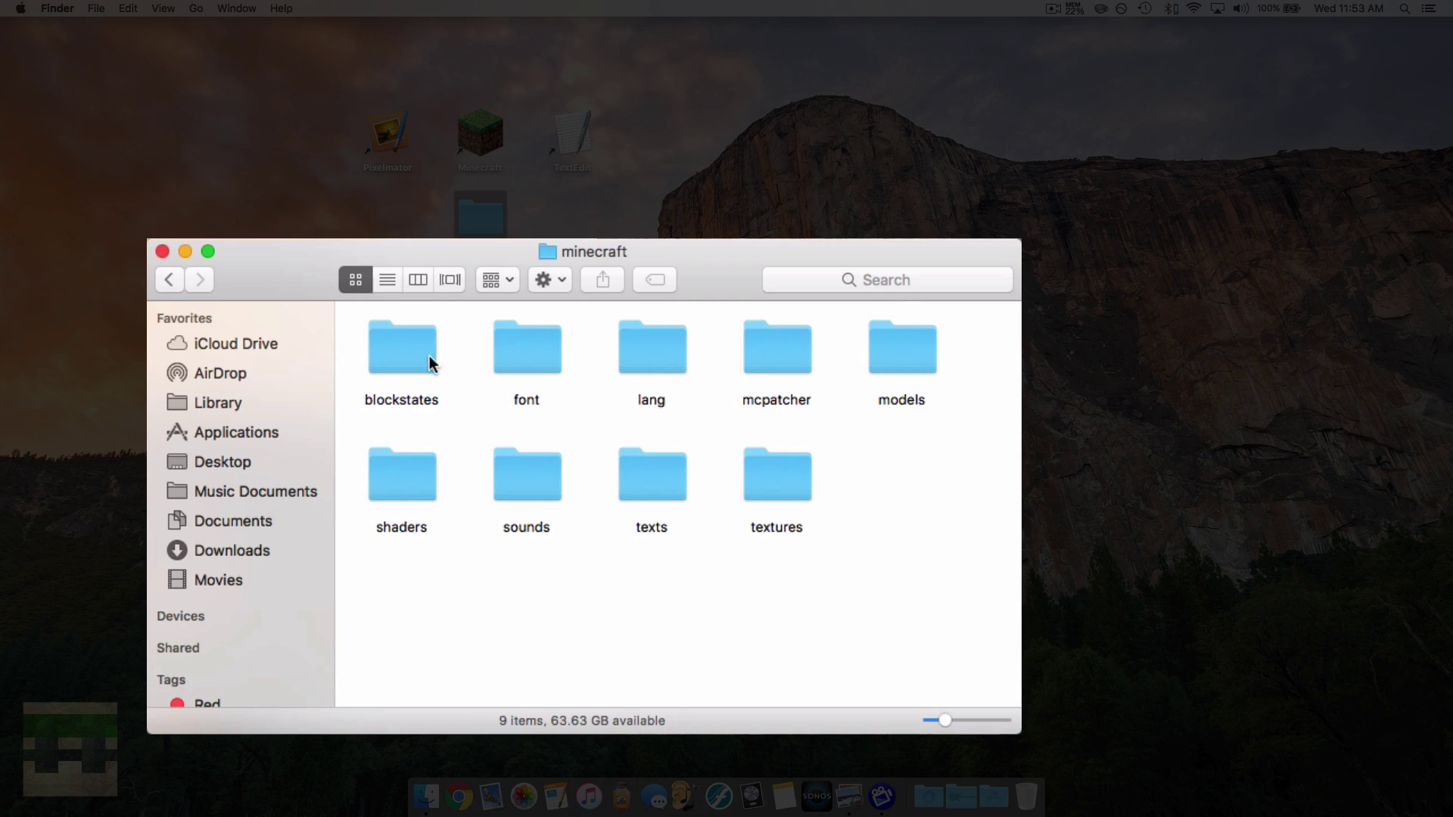
pyautogui.click(757, 458)
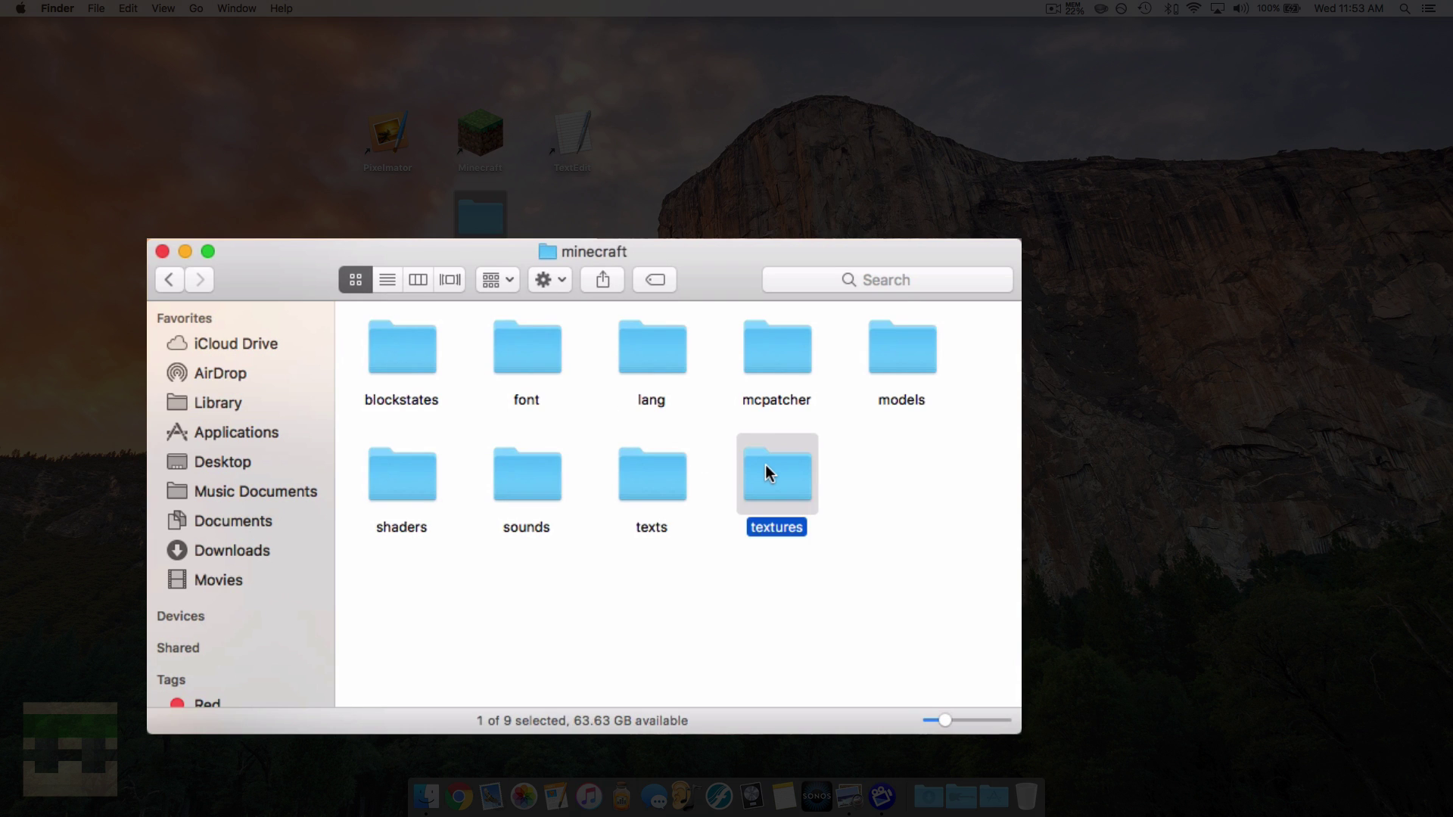
pyautogui.doubleClick(766, 466)
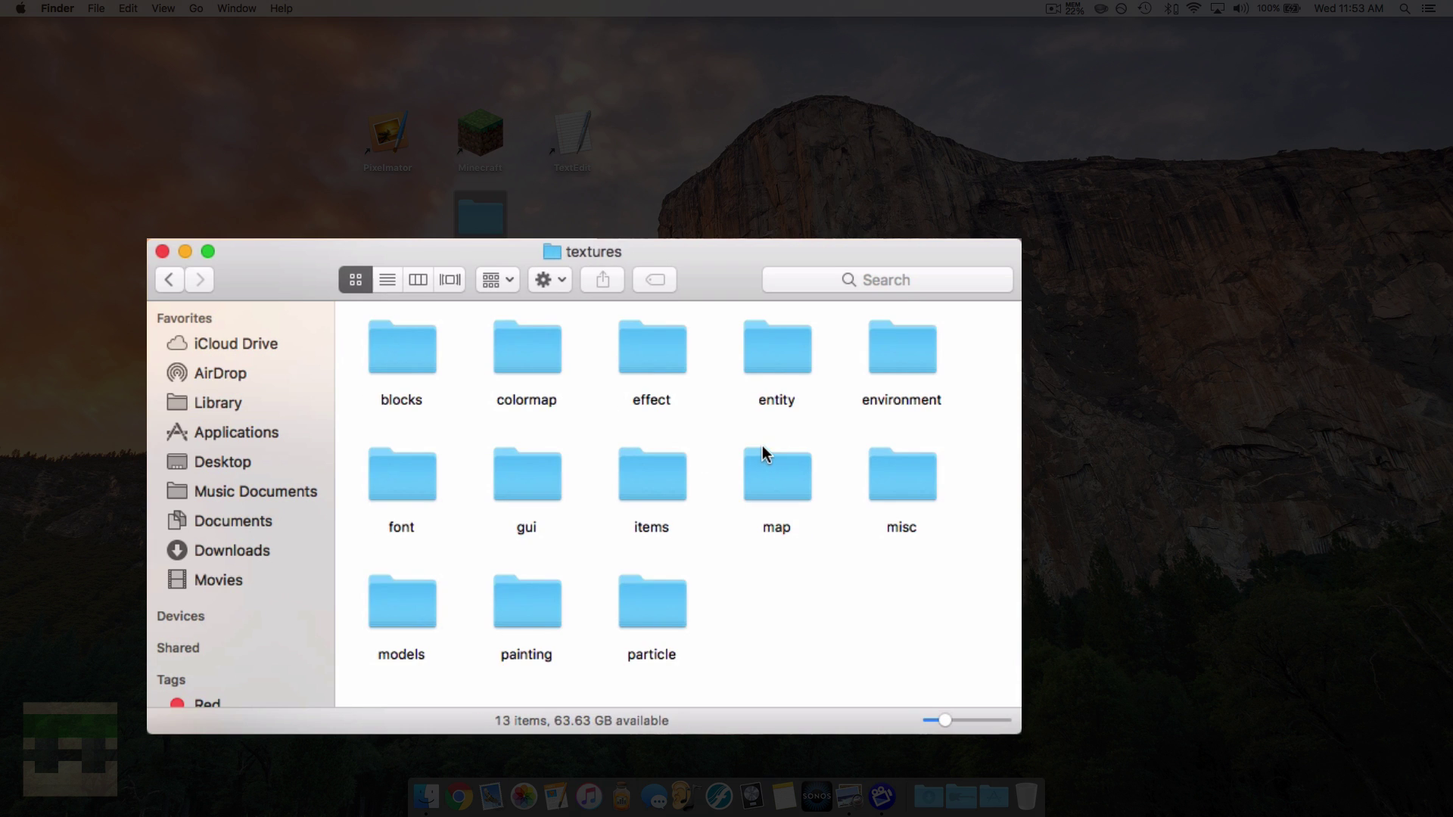
pyautogui.click(775, 397)
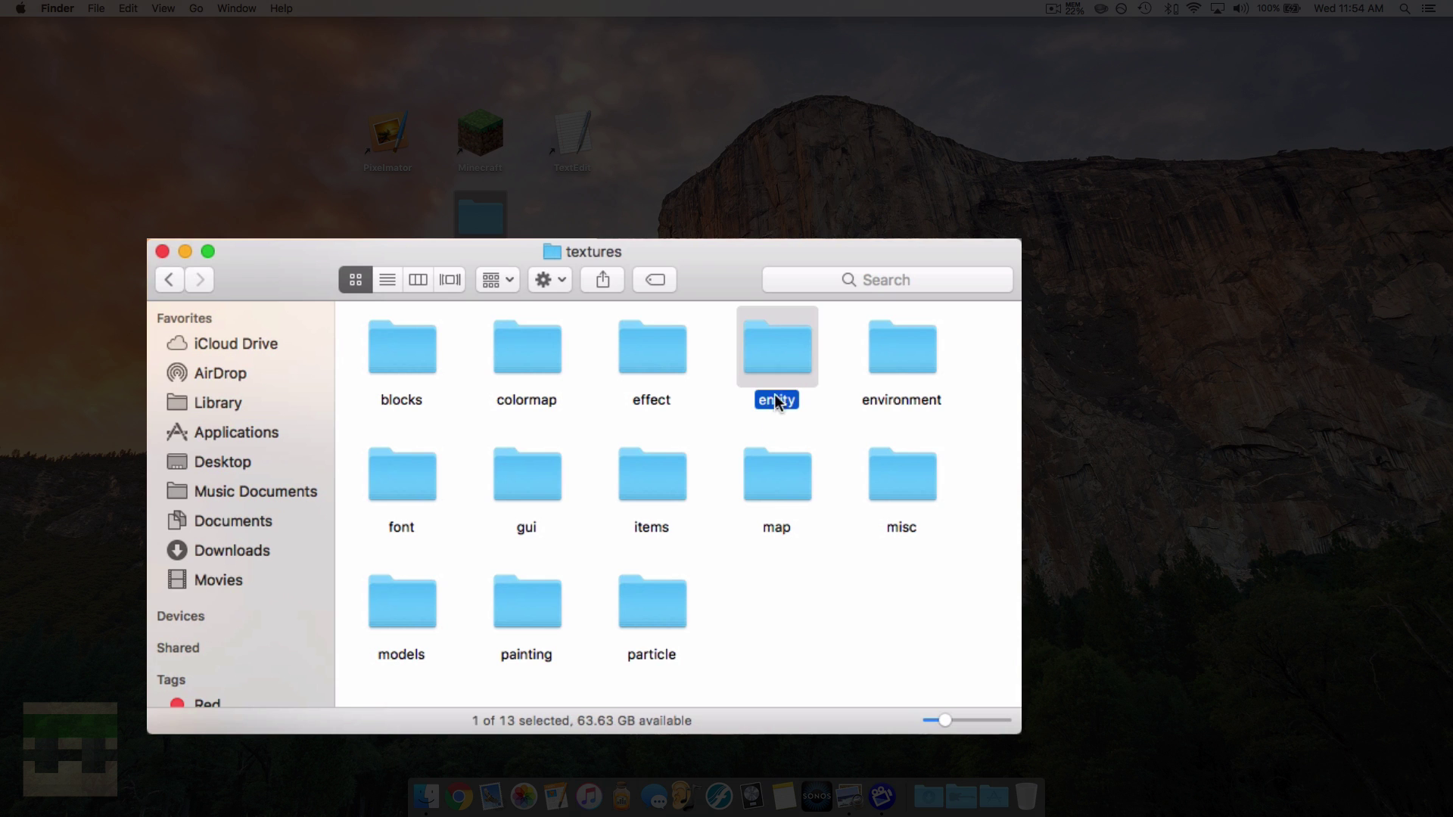
pyautogui.doubleClick(790, 356)
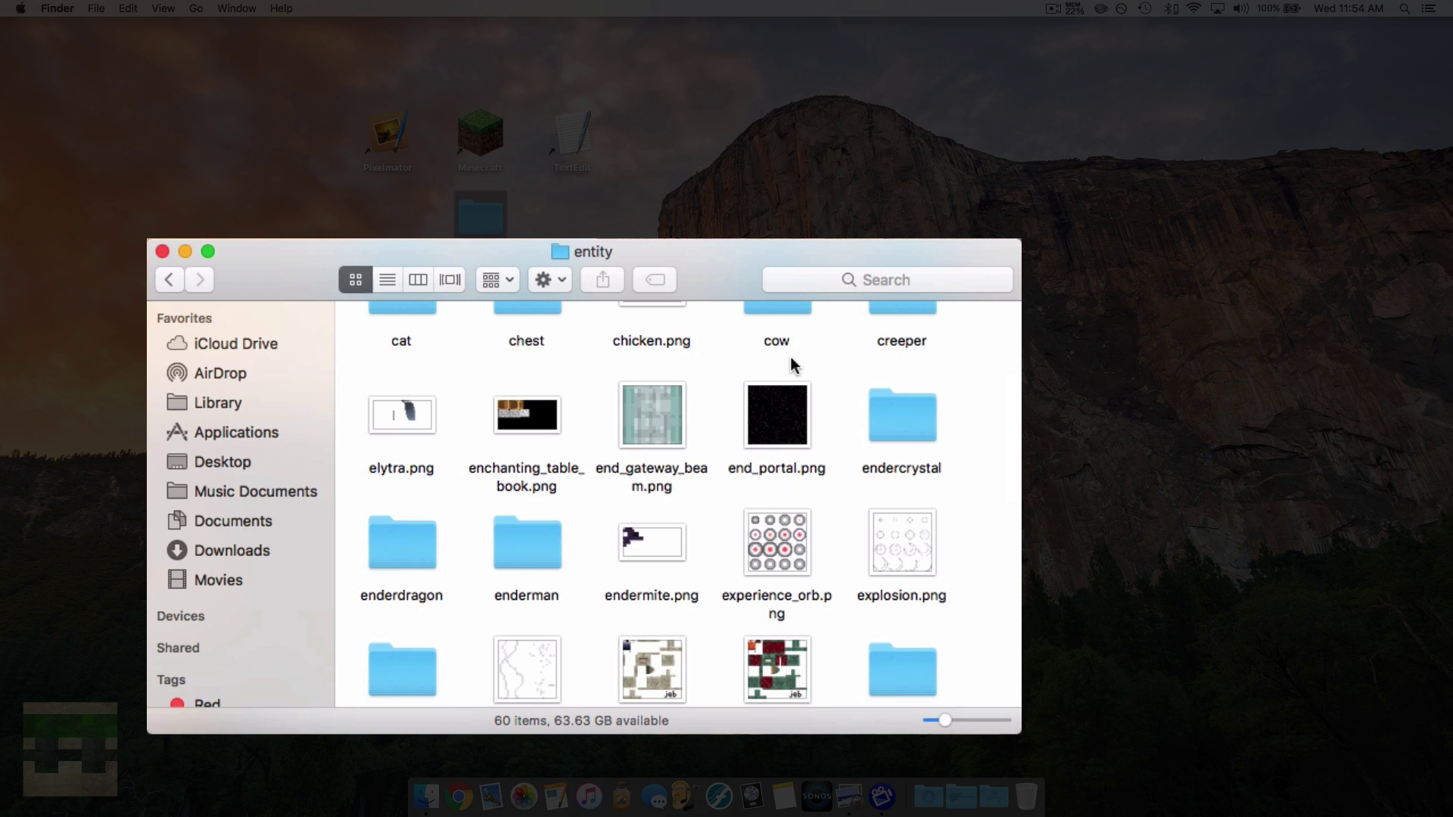
# Find and select the cow folder among the entity textures
pyautogui.scroll(5, 789, 356)
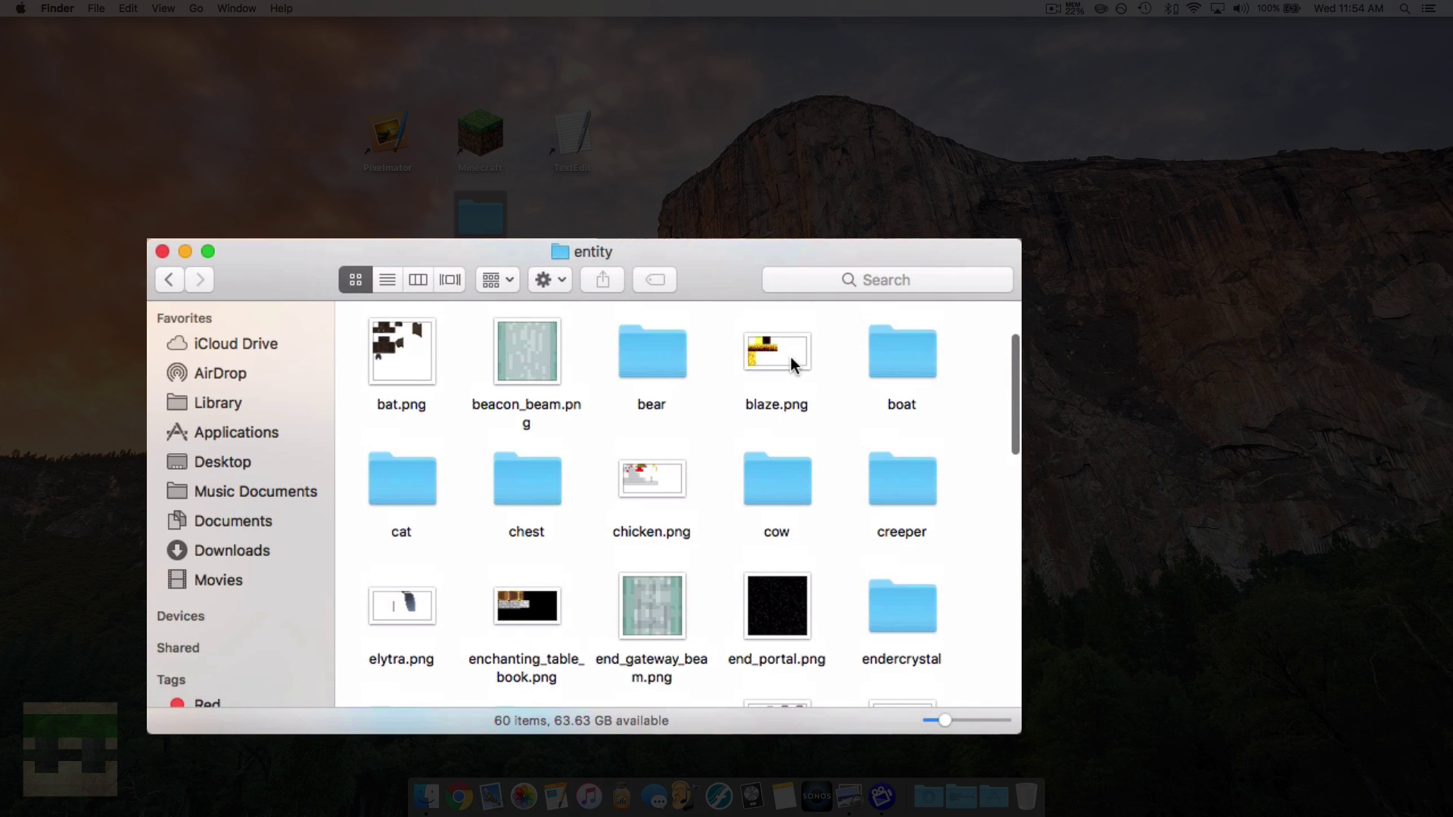
pyautogui.scroll(2, 790, 357)
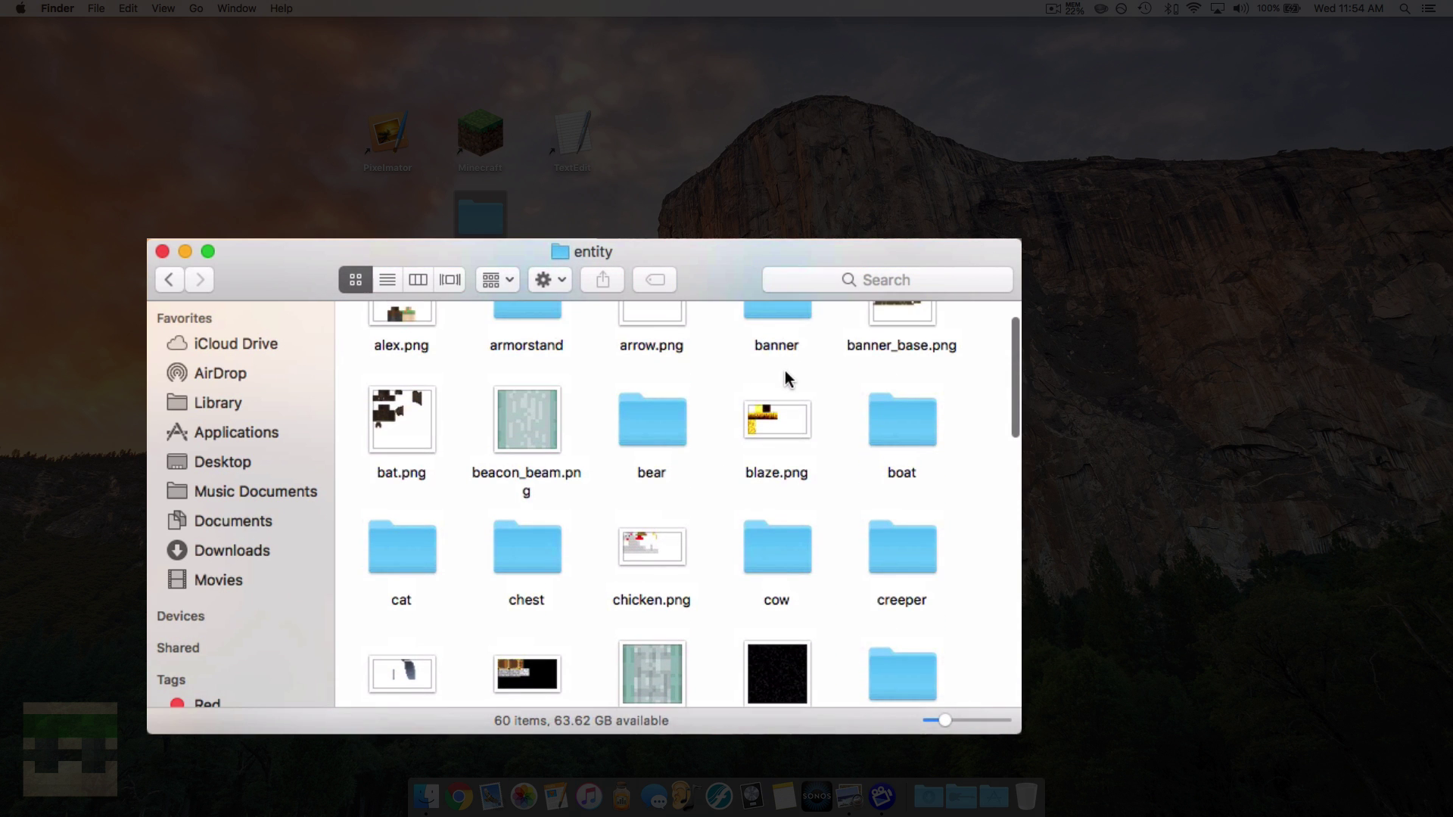
pyautogui.click(778, 546)
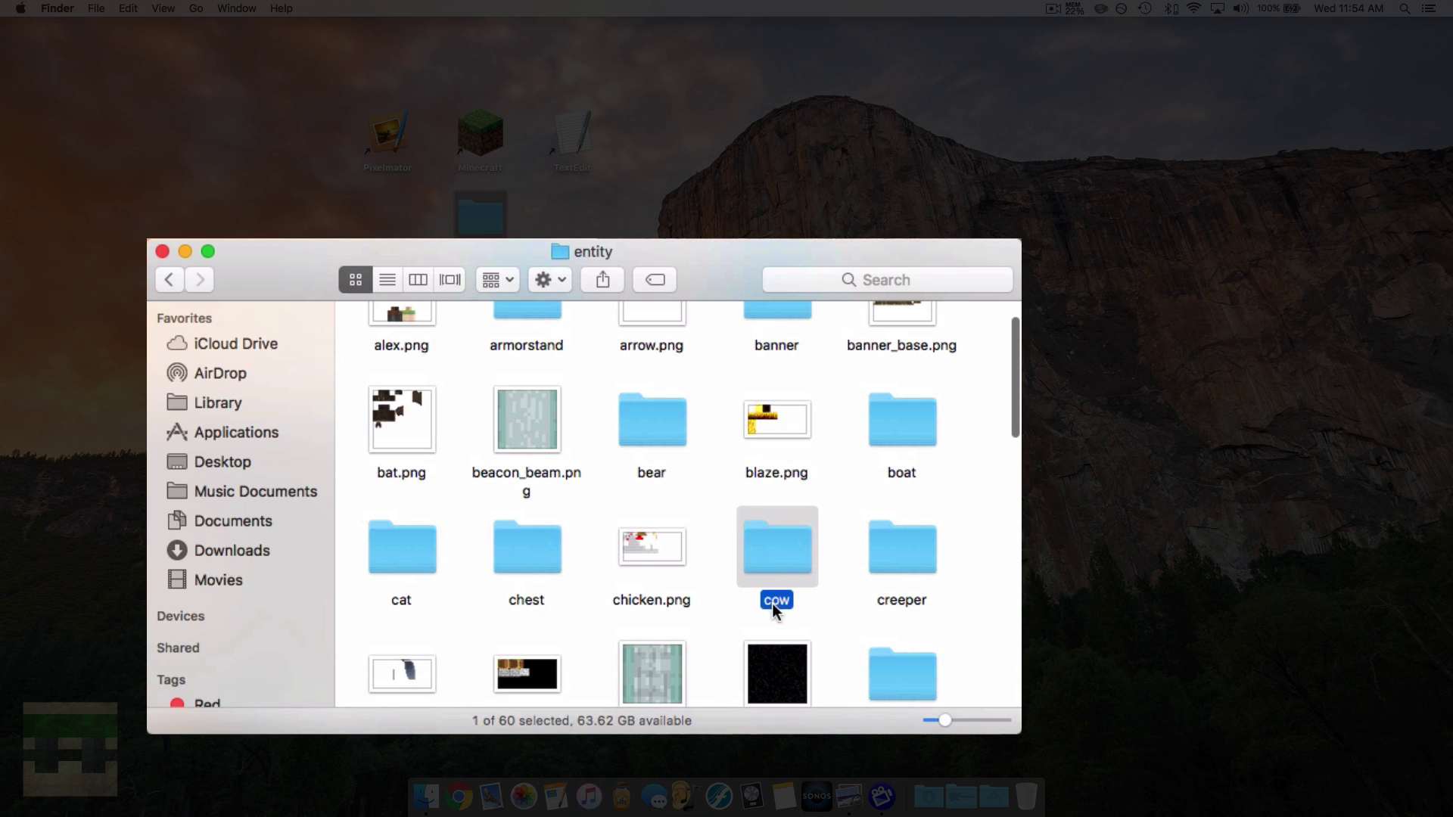
pyautogui.click(732, 604)
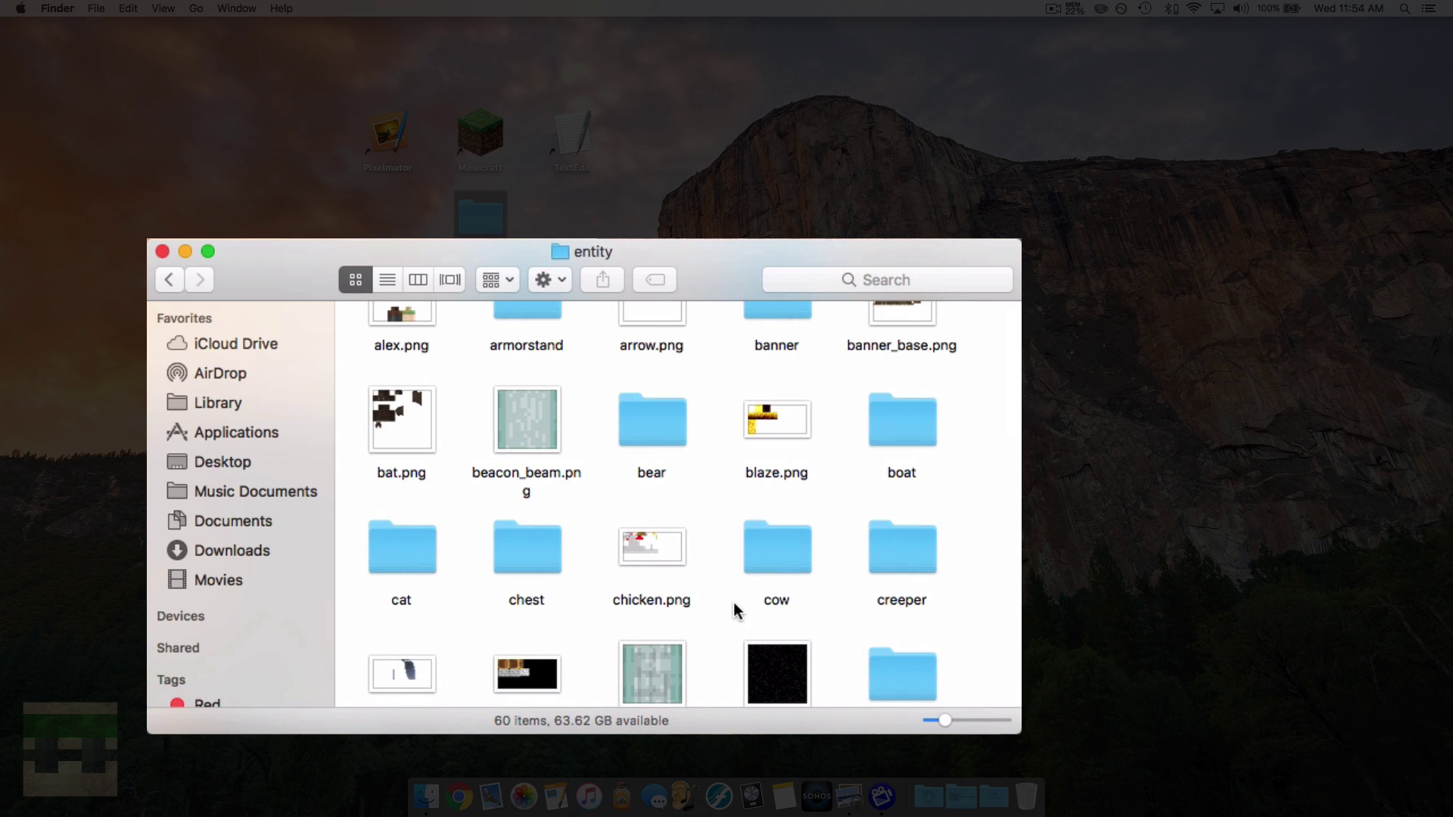
pyautogui.click(638, 600)
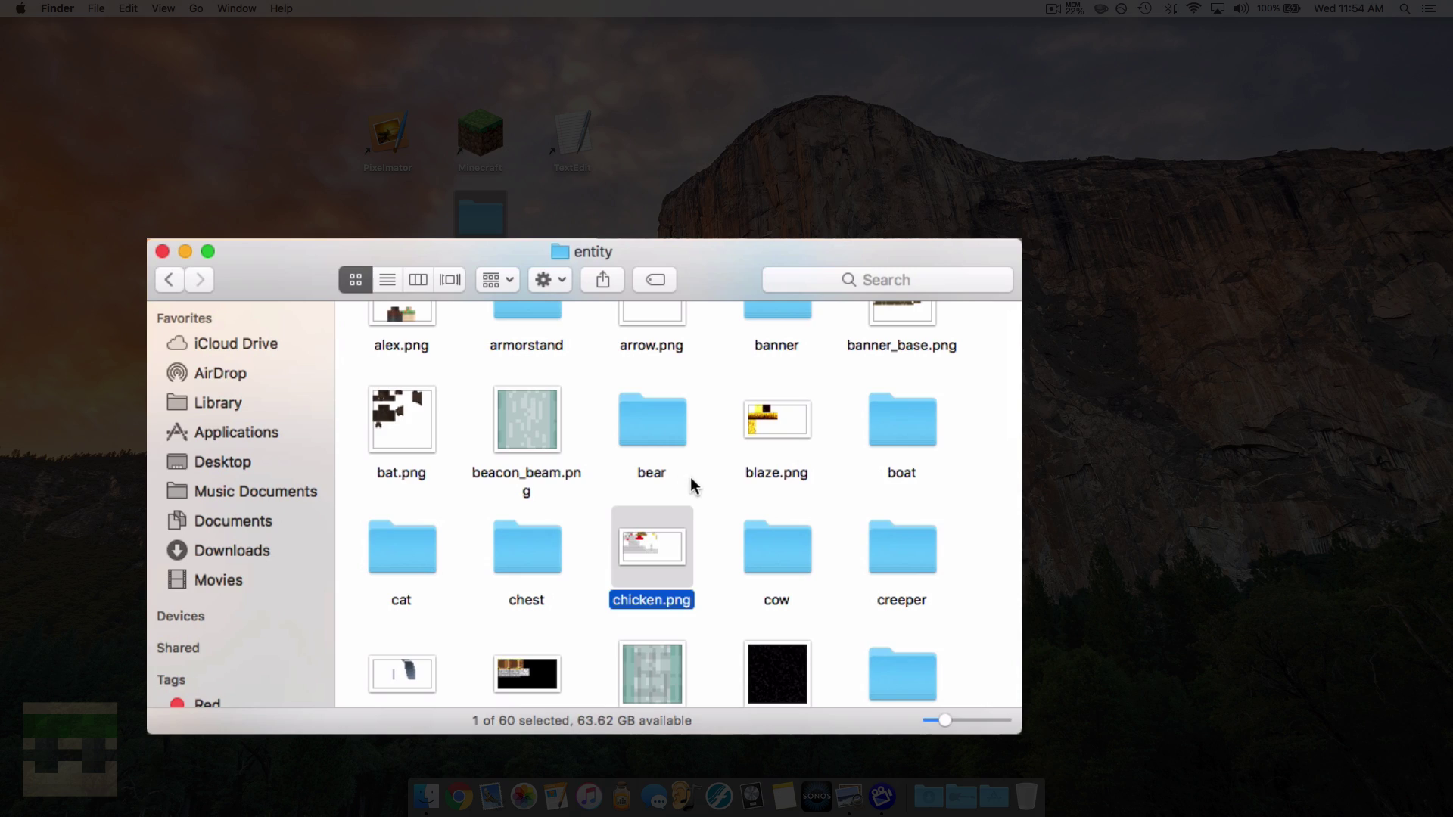
pyautogui.click(696, 508)
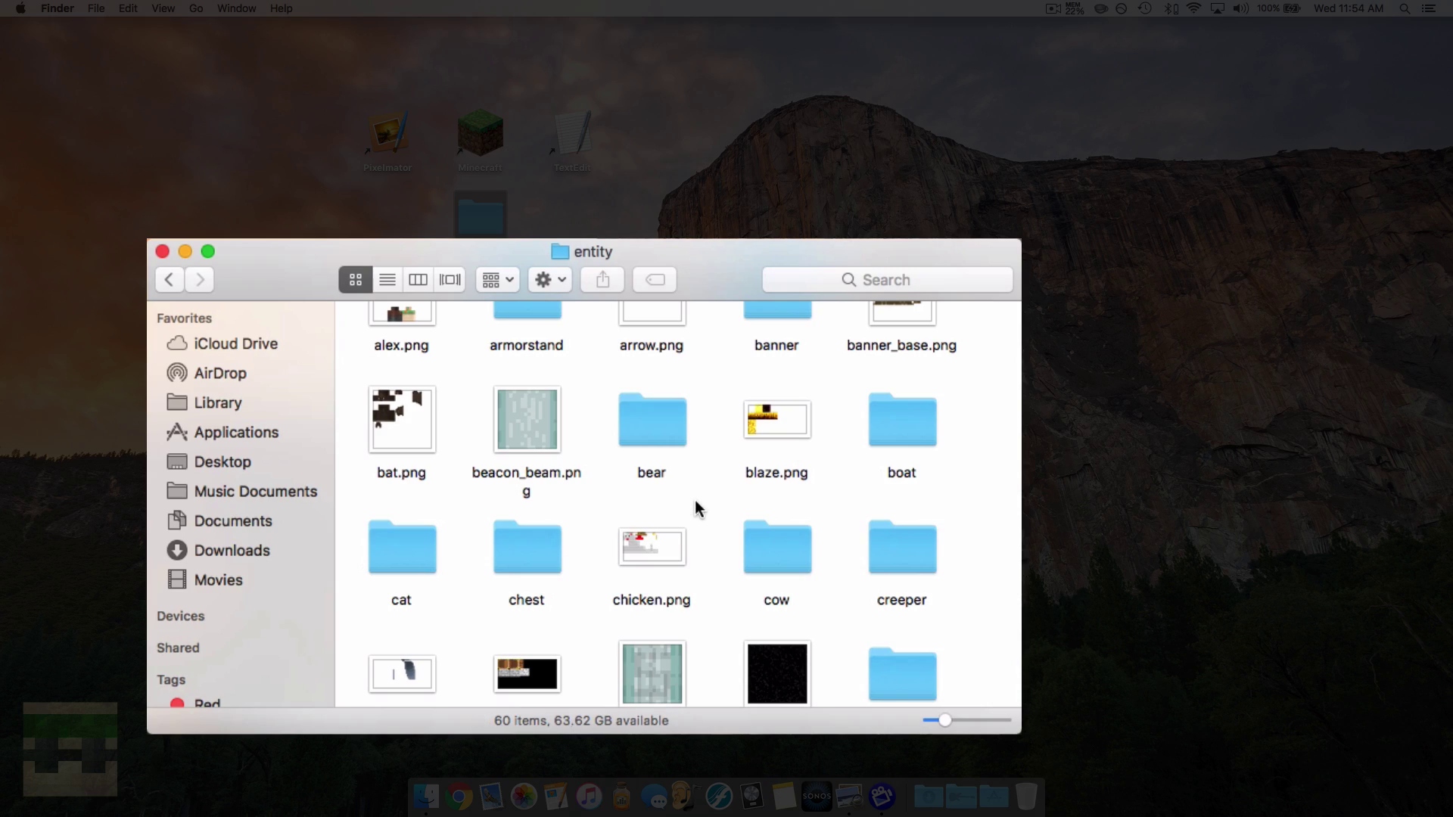
# Open the cow folder and open its cow.png texture in Pixelmator
pyautogui.doubleClick(802, 546)
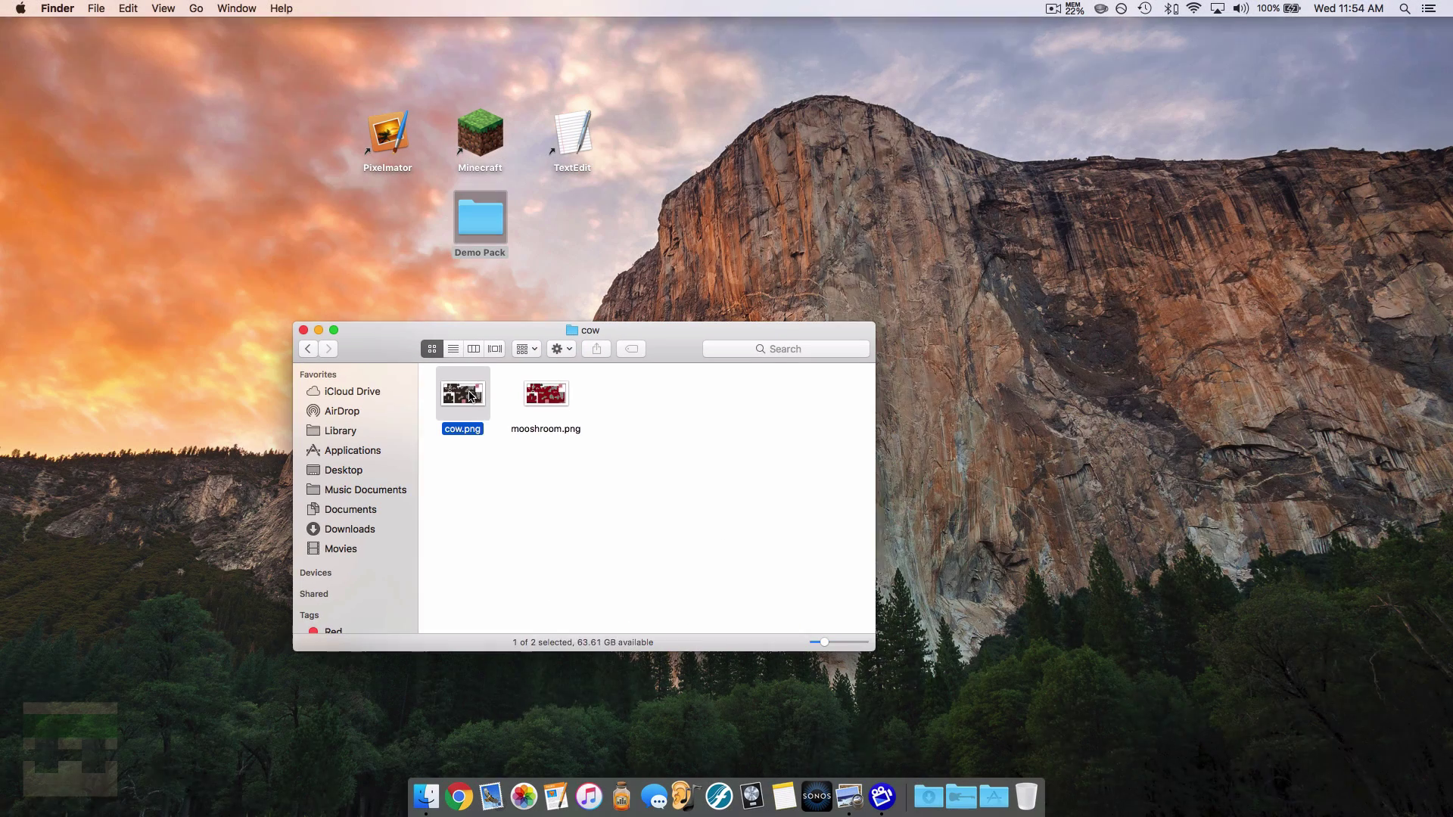
pyautogui.rightClick(466, 393)
pyautogui.moveTo(529, 415)
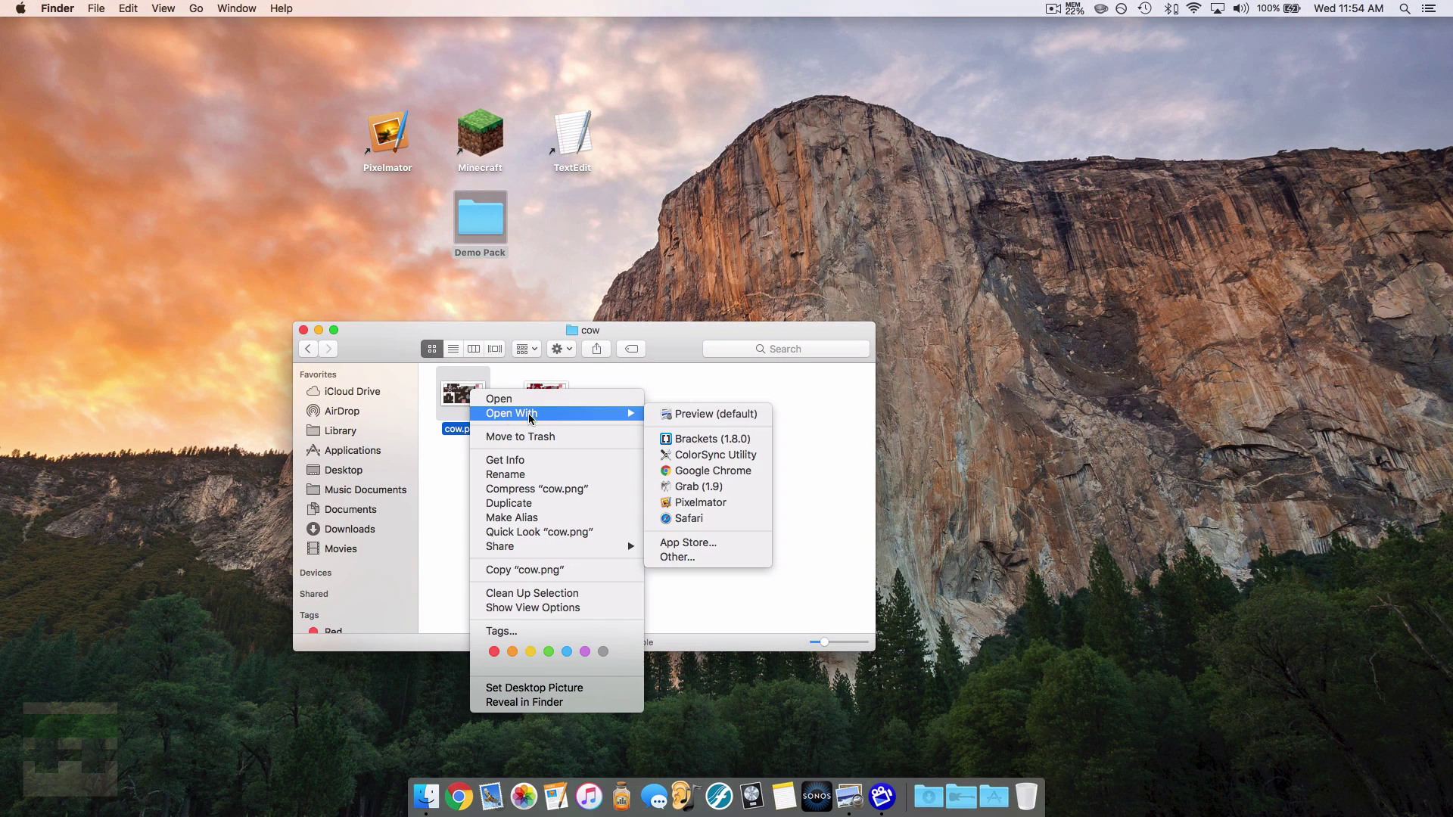
pyautogui.click(707, 503)
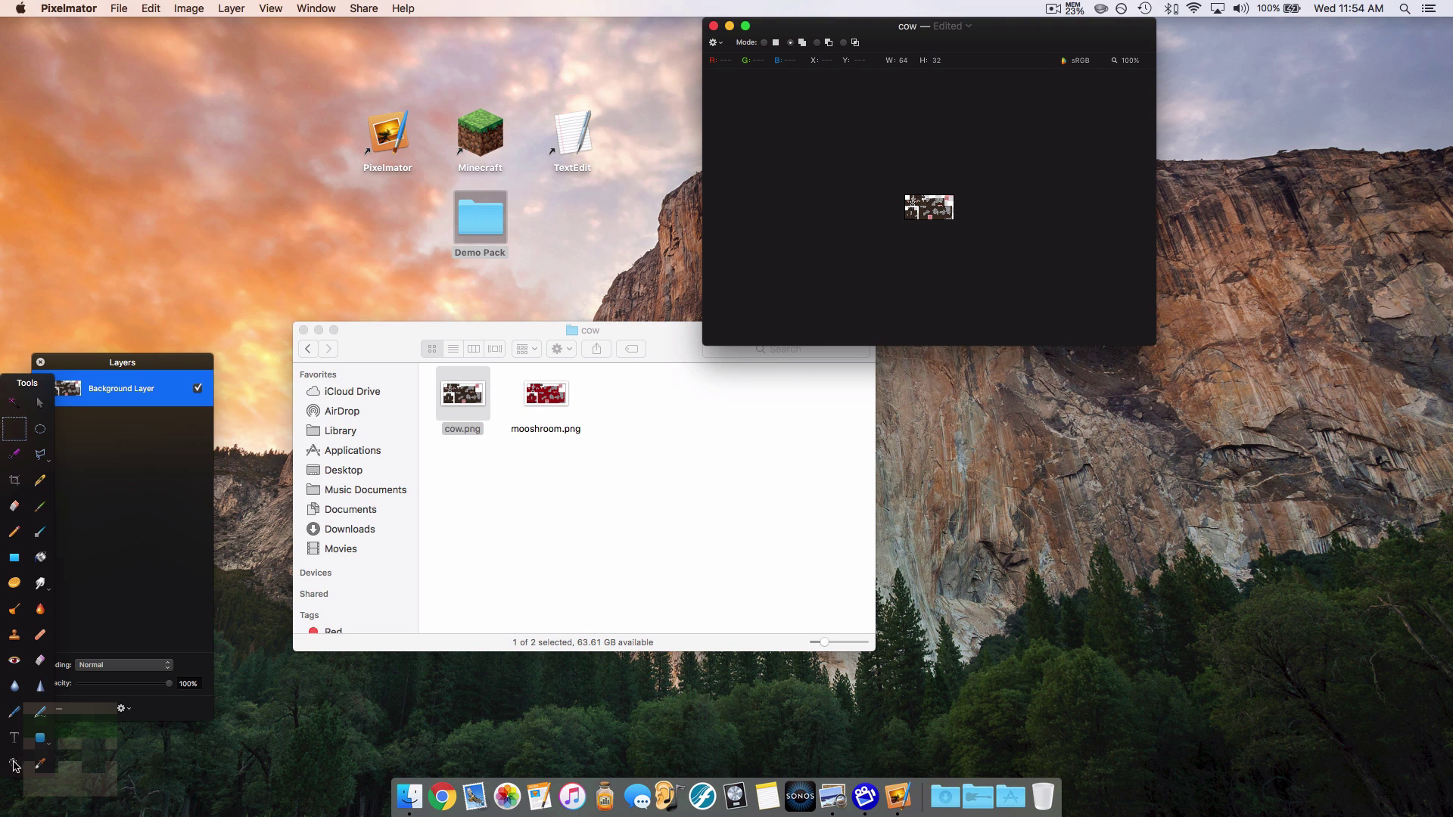
# Zoom in on the cow texture with the Zoom tool, and enlarge and reposition its document window
pyautogui.press('i')
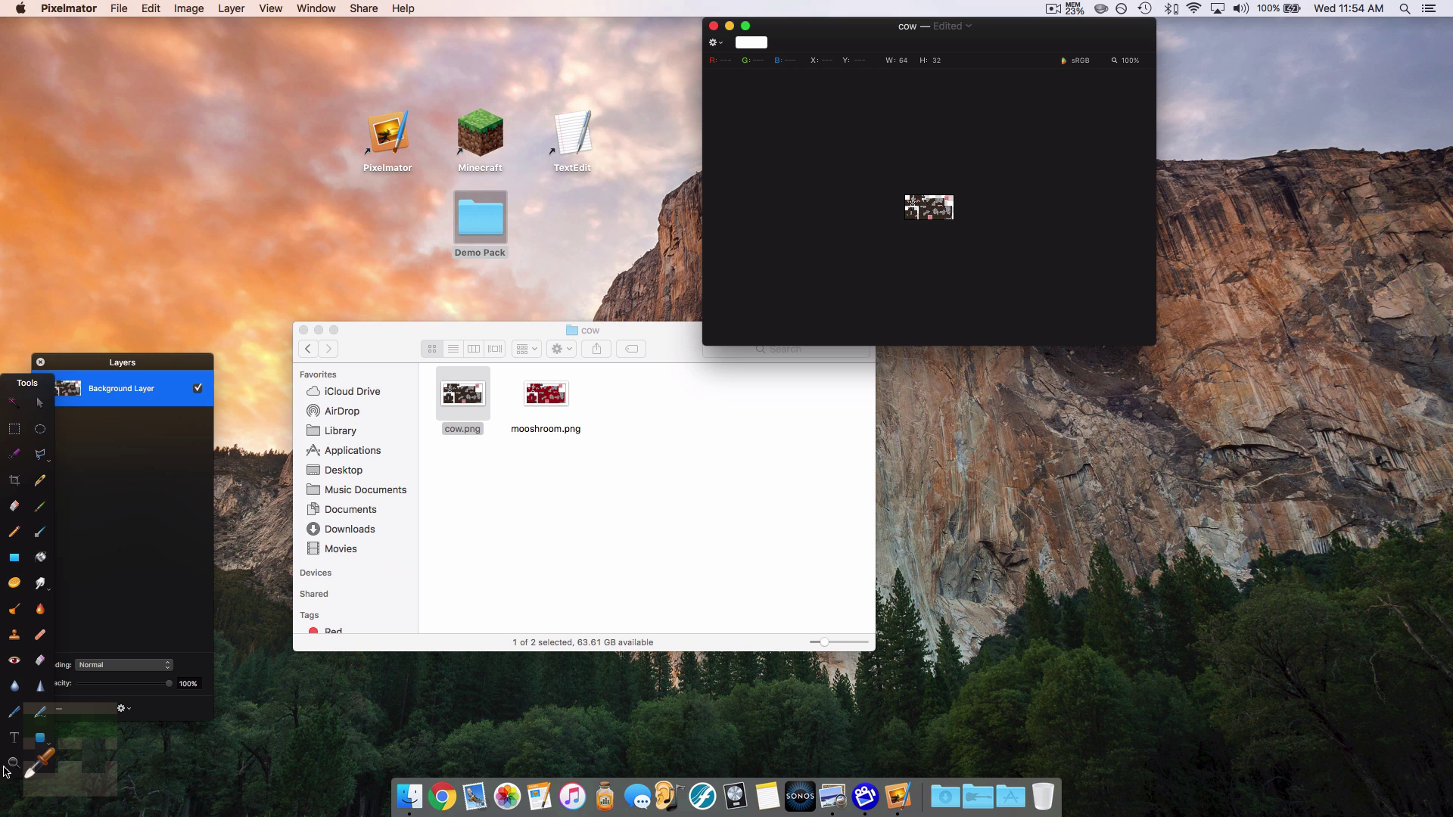
pyautogui.click(9, 766)
pyautogui.moveTo(891, 236); pyautogui.dragTo(1037, 167)
pyautogui.moveTo(1155, 345); pyautogui.dragTo(1256, 445)
pyautogui.moveTo(1090, 40); pyautogui.dragTo(914, 164)
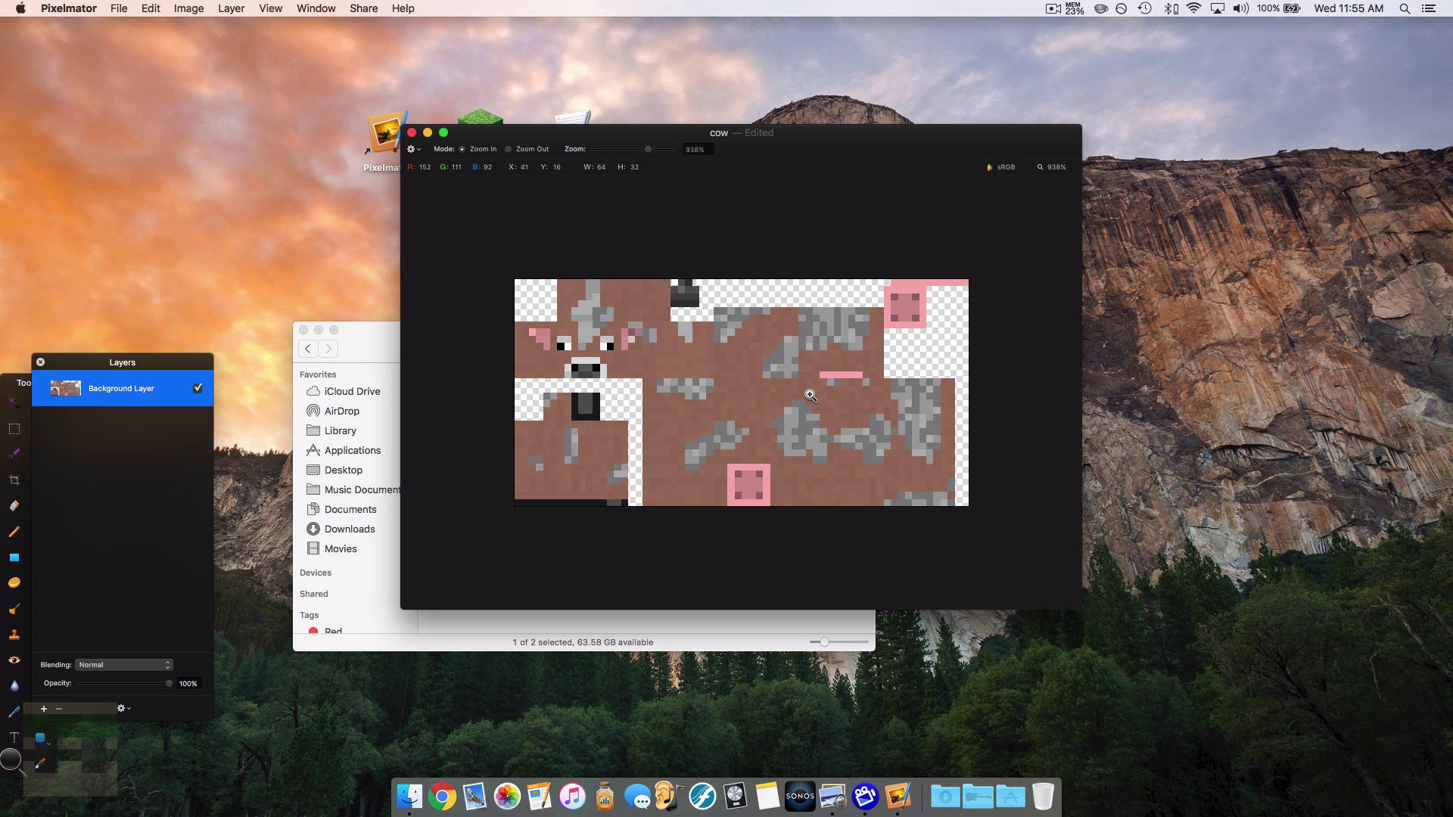
# Start exporting the cow texture as a PNG image and begin editing its export file name
pyautogui.click(119, 8)
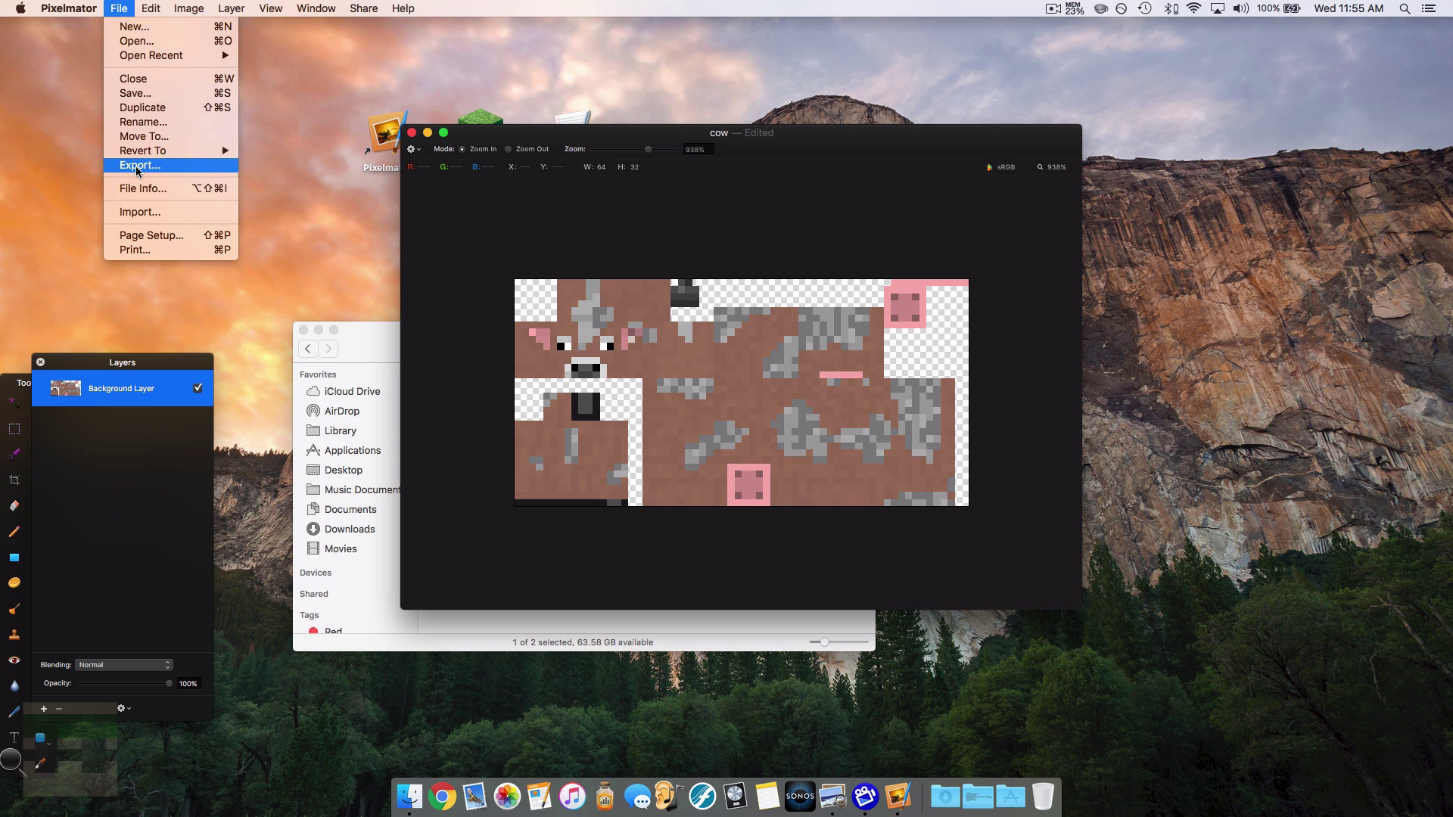
pyautogui.click(190, 165)
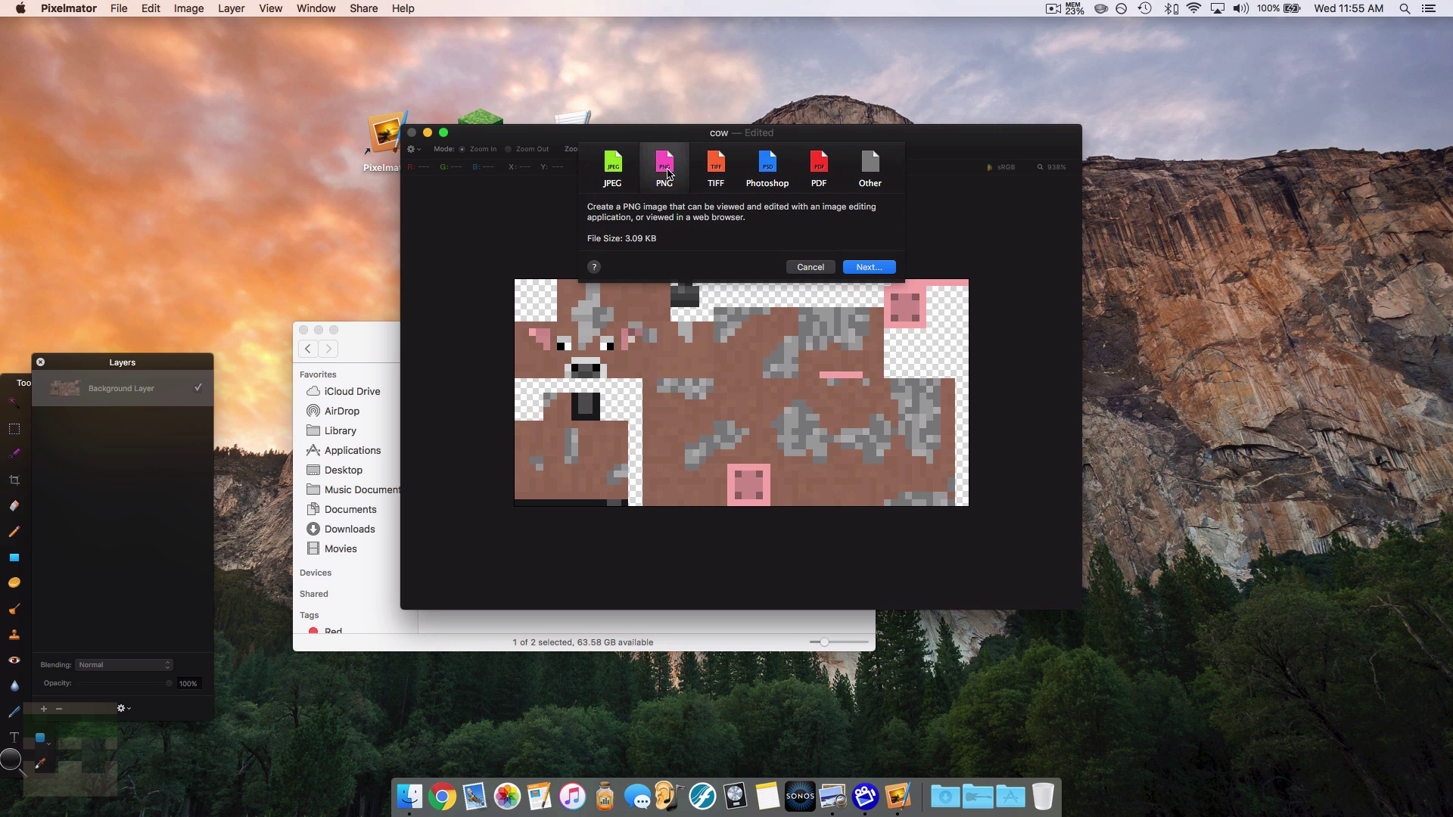
pyautogui.click(849, 265)
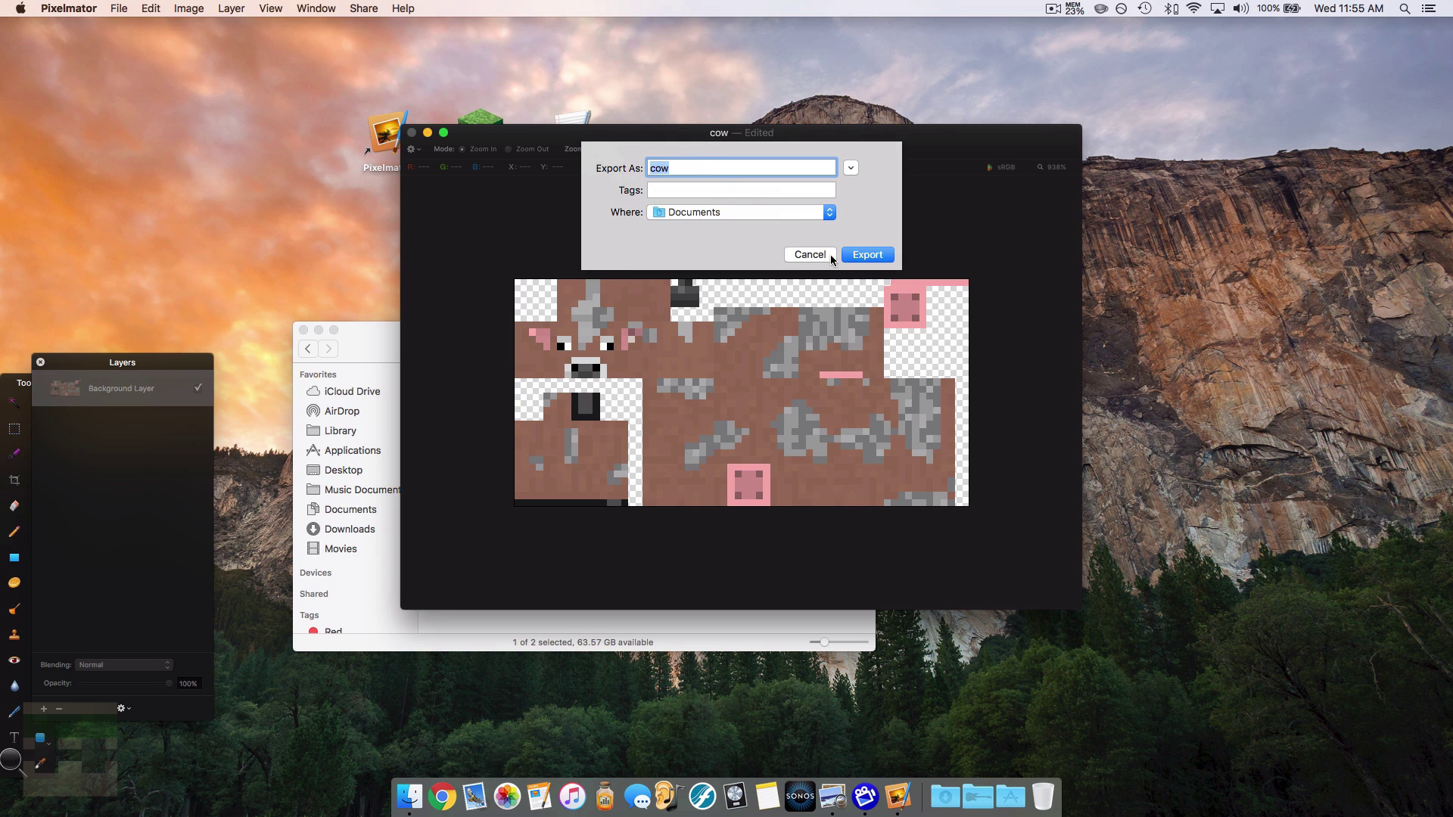
pyautogui.click(699, 171)
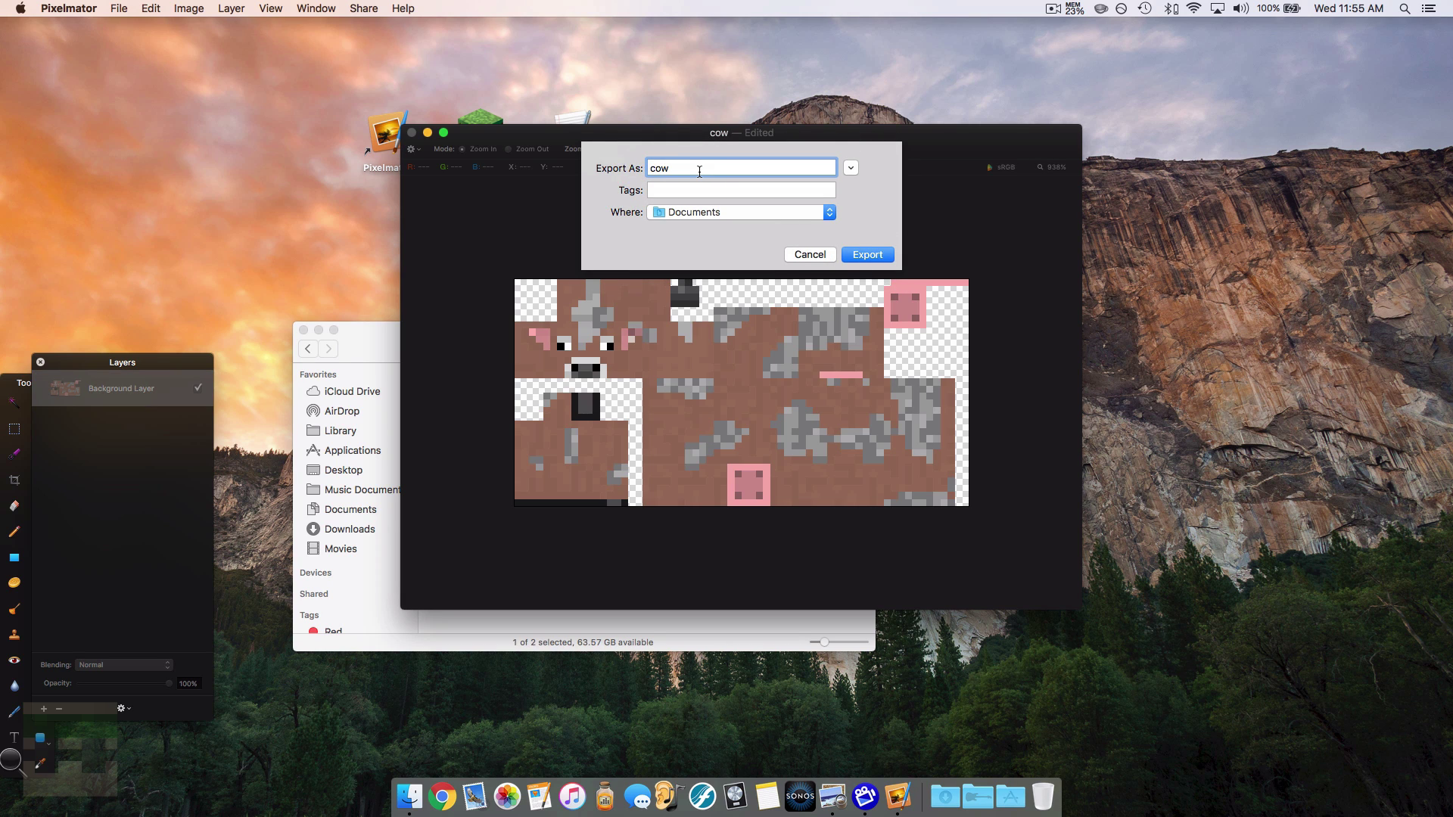